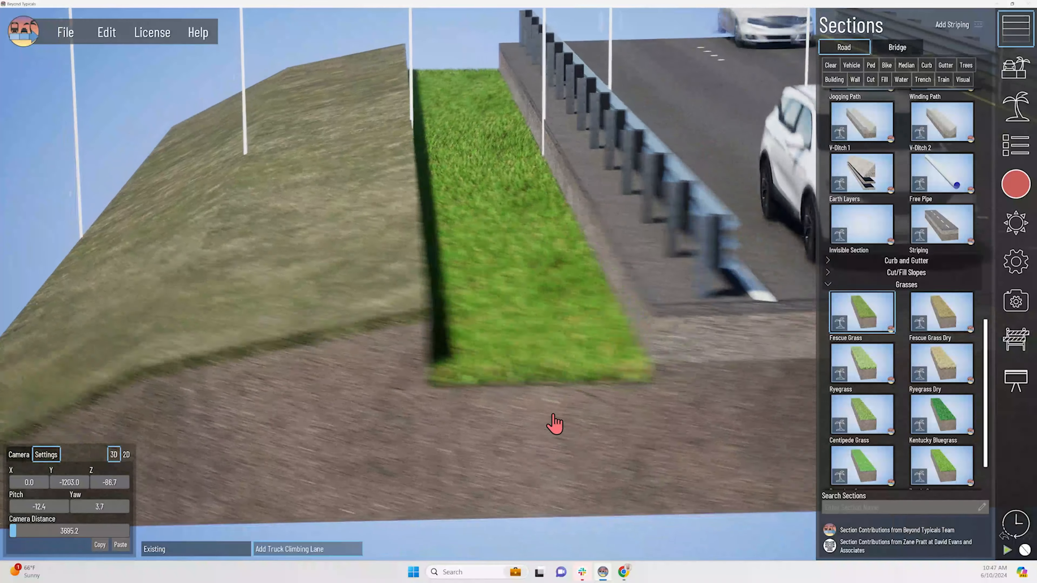
Step: Raise the Fescue Grass section beside the guardrail by setting its height to 2.74
scroll(517, 437, up, 3)
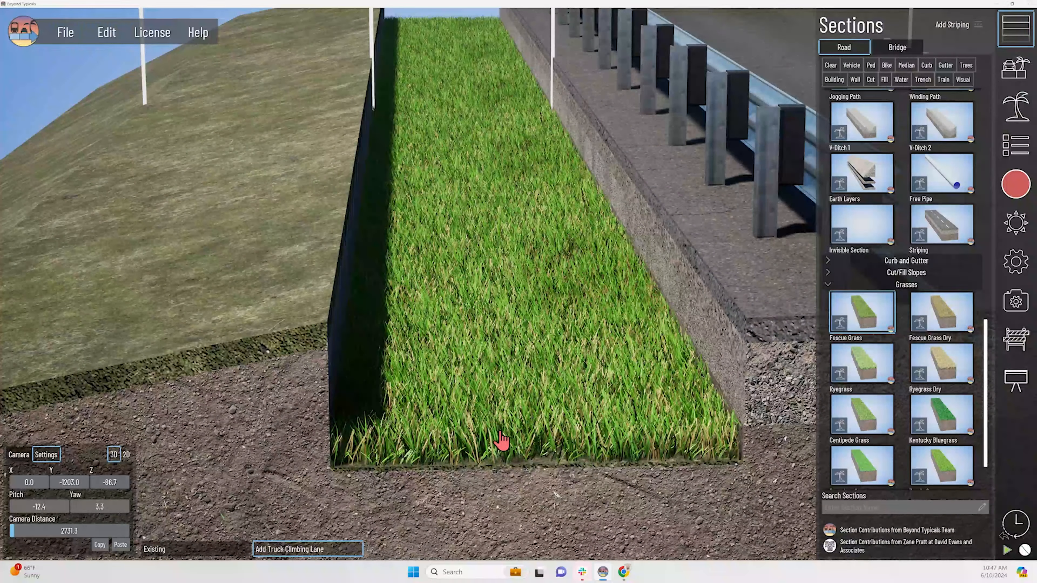
click(502, 440)
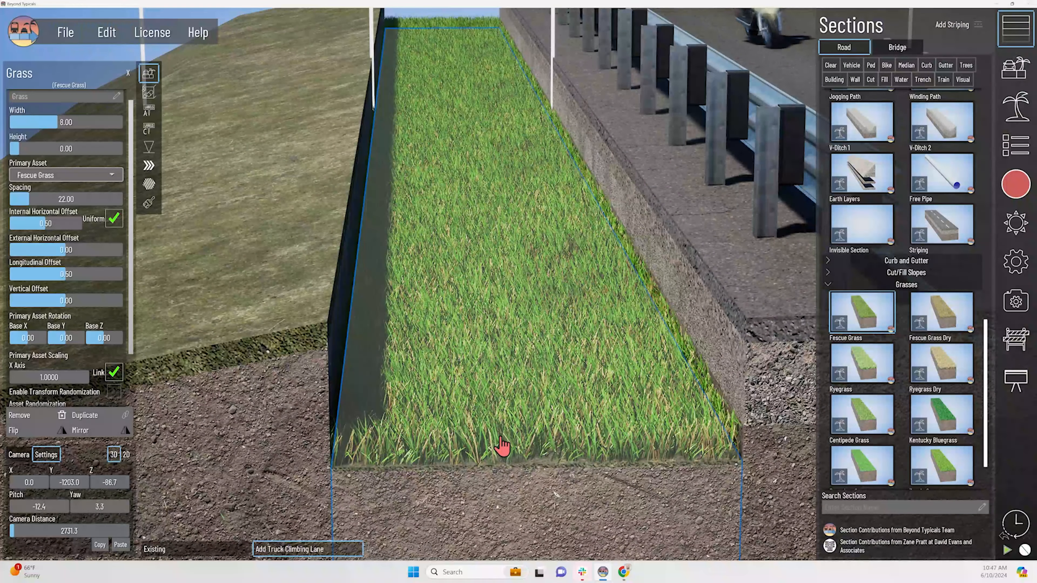
drag(29, 148, 27, 149)
Step: Try a 63 ft asset spacing on the grass section and restore the spacing to 22 ft
drag(35, 199, 49, 199)
right_drag(391, 193, 402, 241)
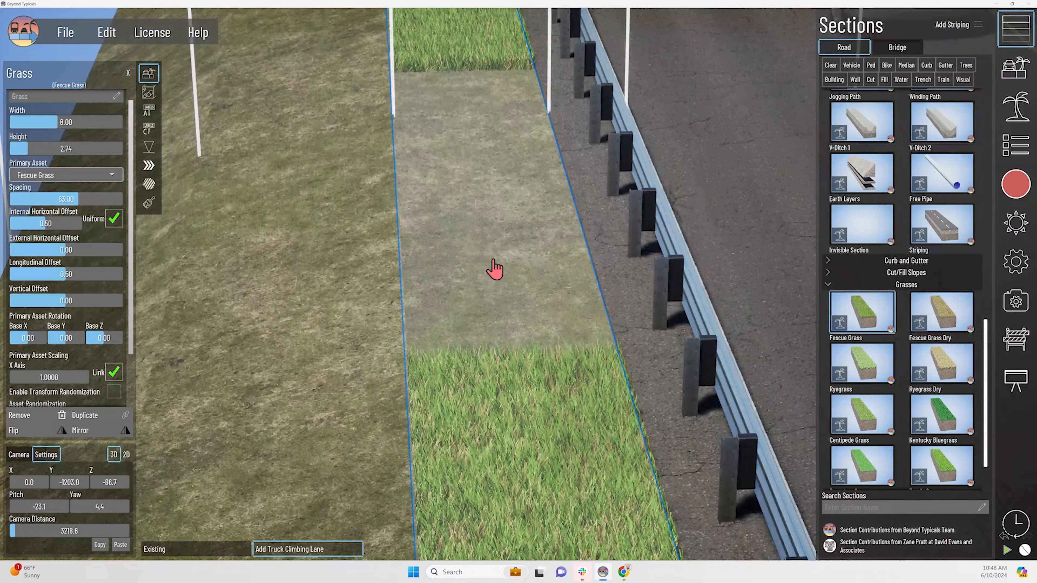
scroll(540, 265, down, 5)
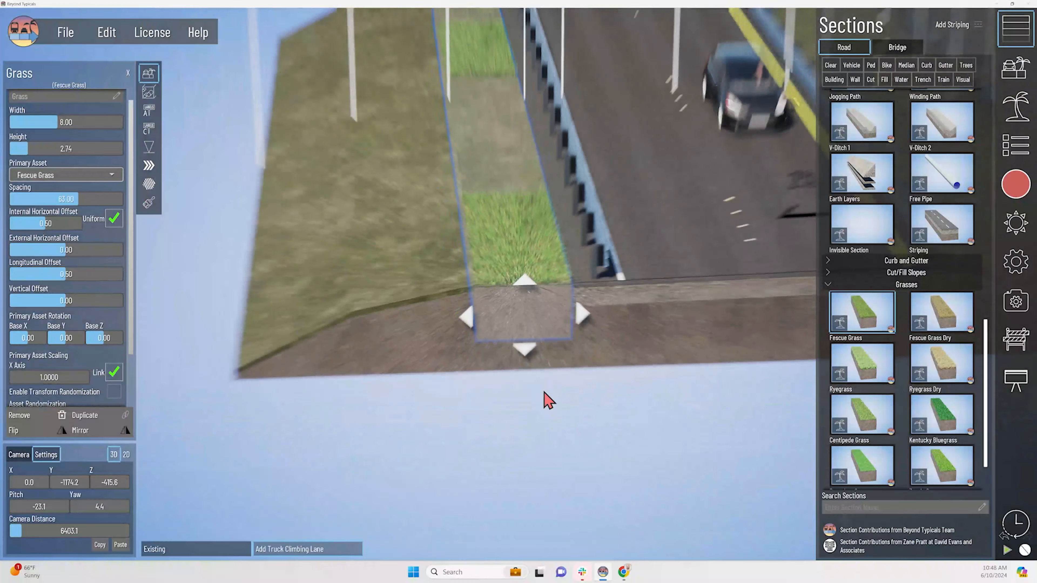
right_drag(544, 393, 540, 369)
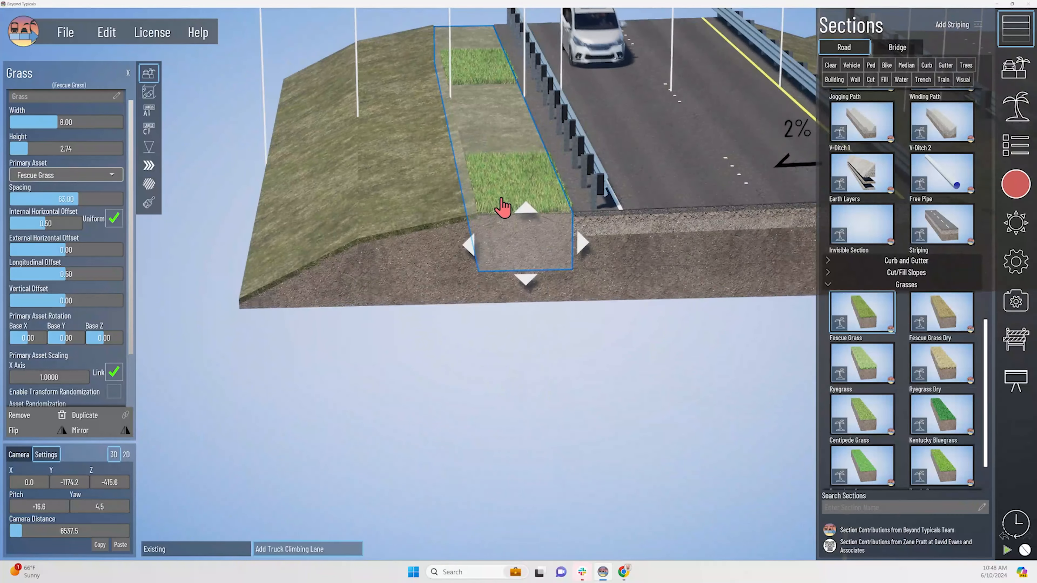
scroll(500, 249, up, 1)
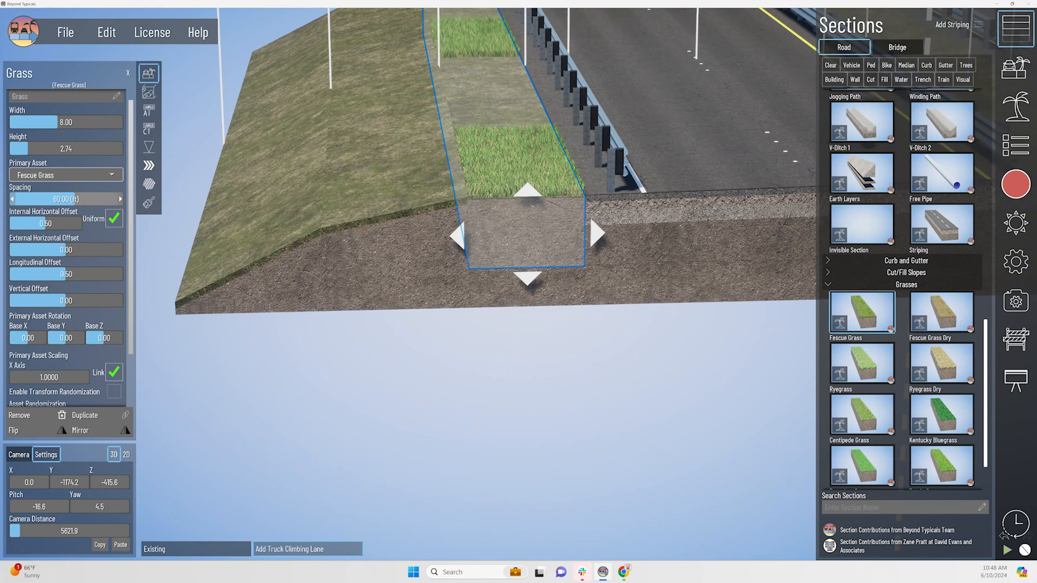
drag(51, 199, 28, 199)
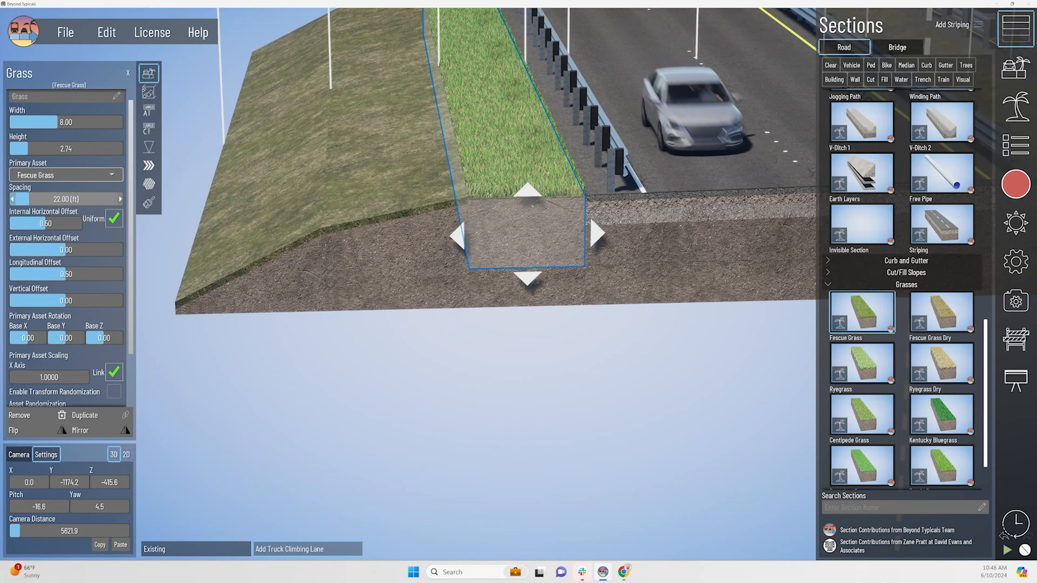
click(563, 301)
Step: Change the grass section's primary asset to Fescue Grass | Brown
middle_drag(469, 224, 567, 357)
right_drag(568, 357, 561, 262)
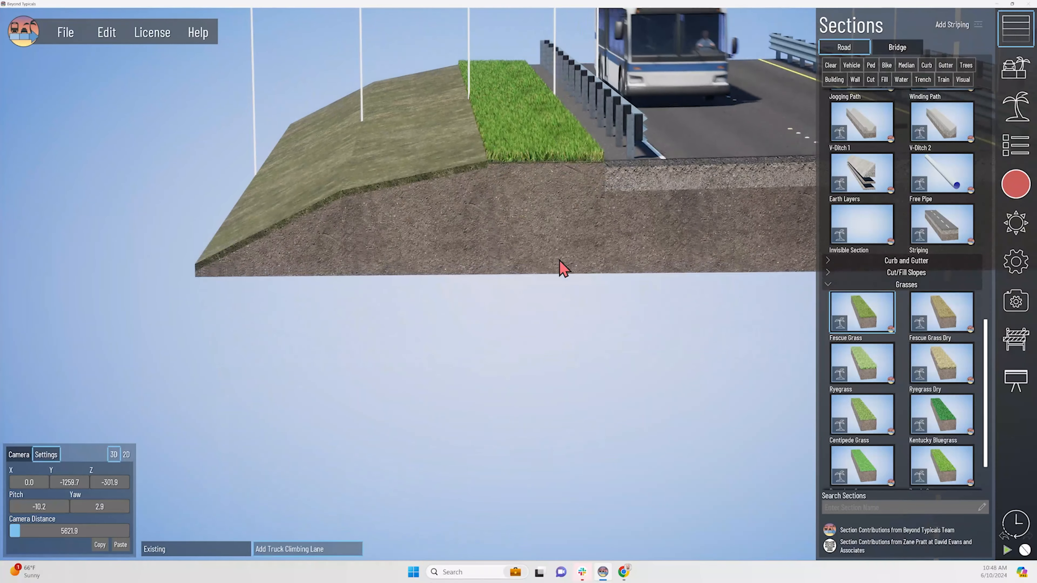
scroll(555, 181, up, 5)
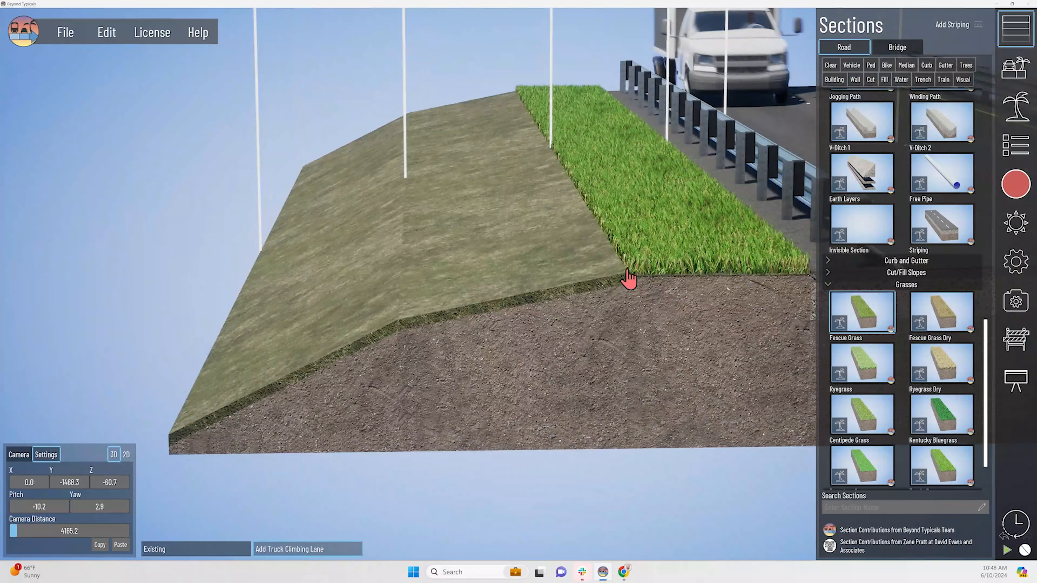
click(695, 337)
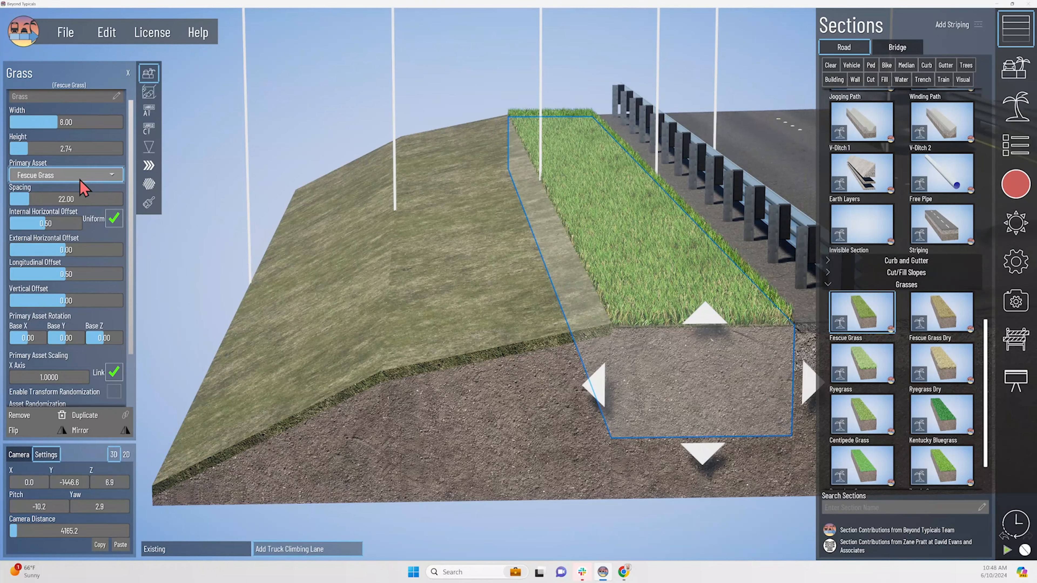
click(55, 183)
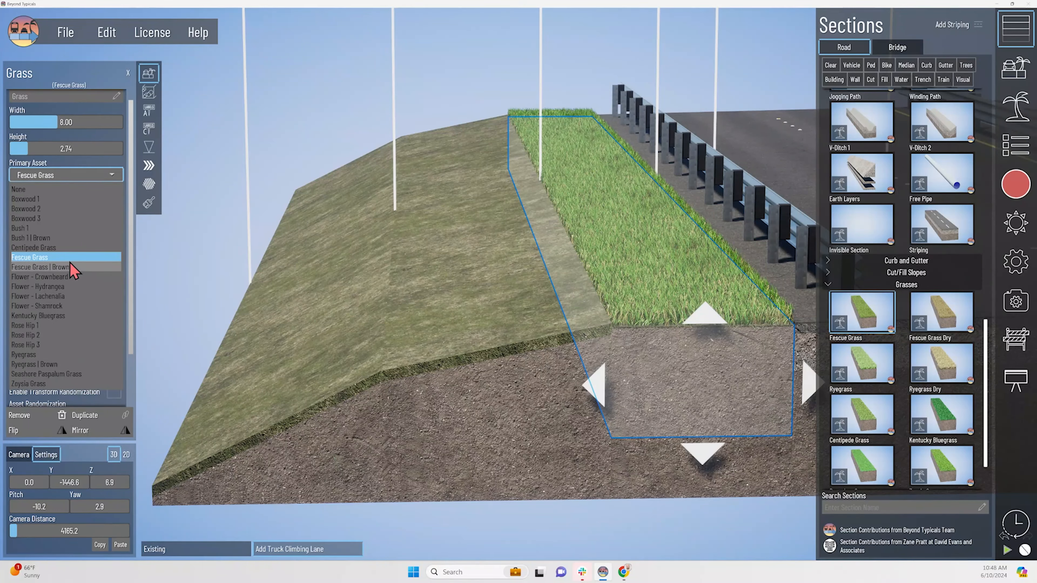
click(61, 267)
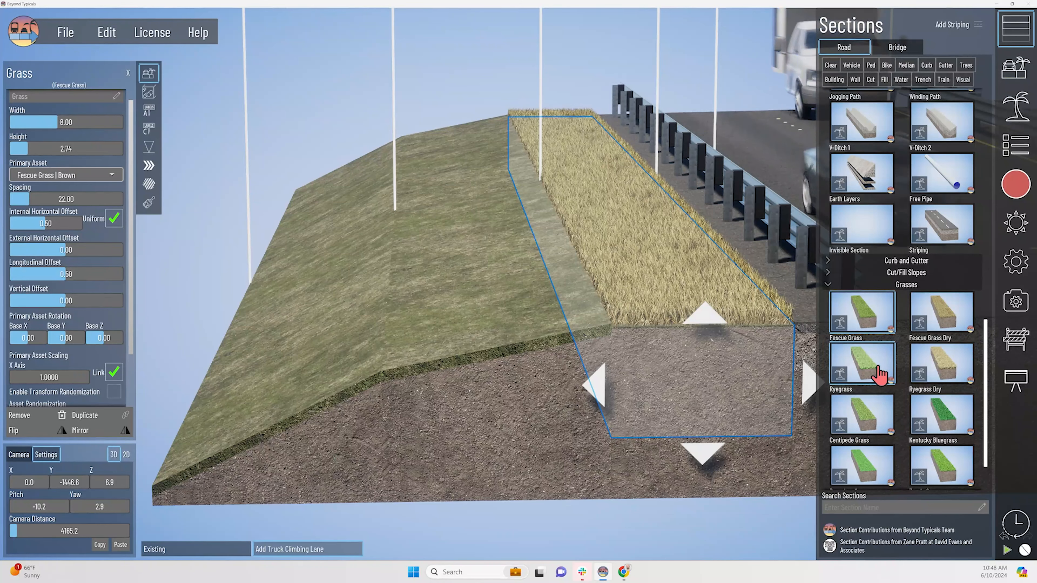
Step: Return the grass section's primary asset to Fescue Grass and deselect the section
scroll(886, 384, down, 2)
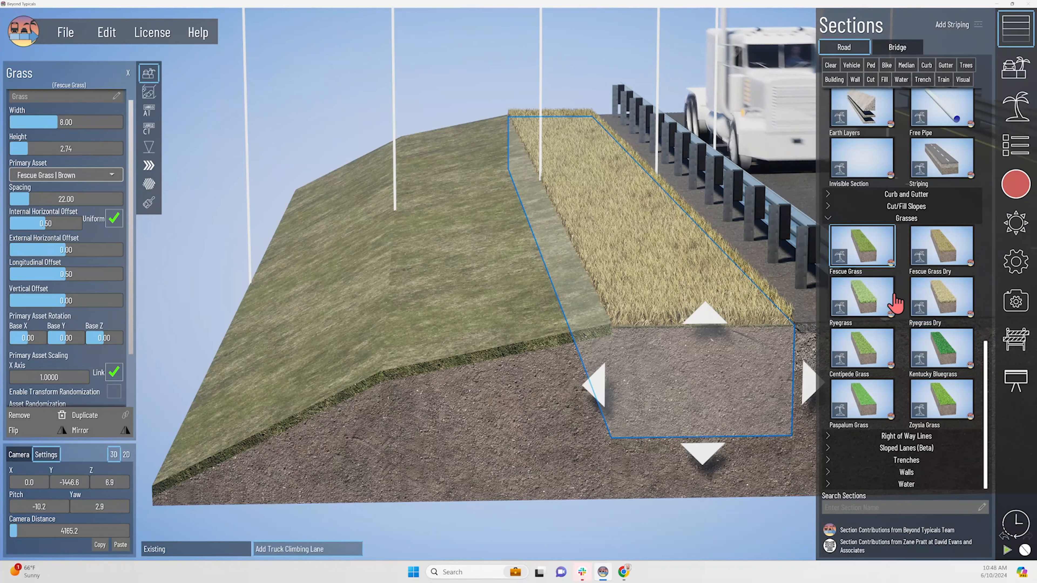
click(76, 175)
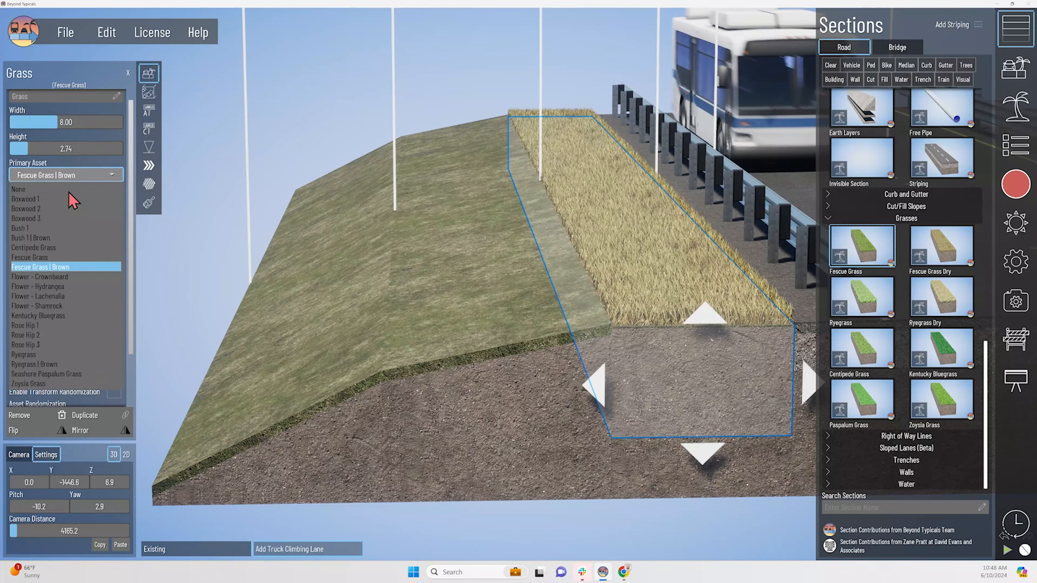
click(60, 258)
click(692, 370)
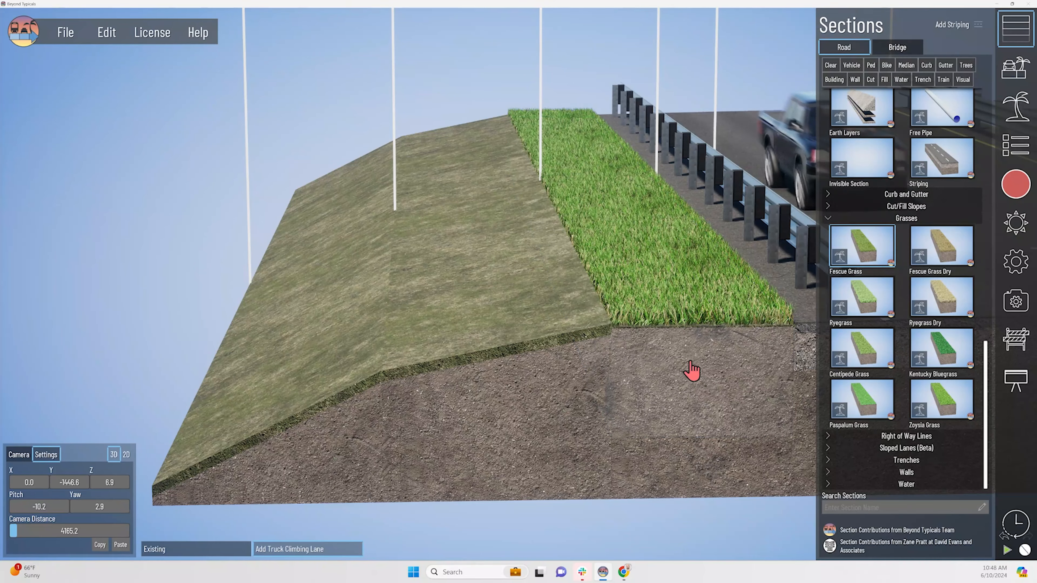
Step: Check which primary assets are offered for the fill slope adjoining the grass section
click(522, 359)
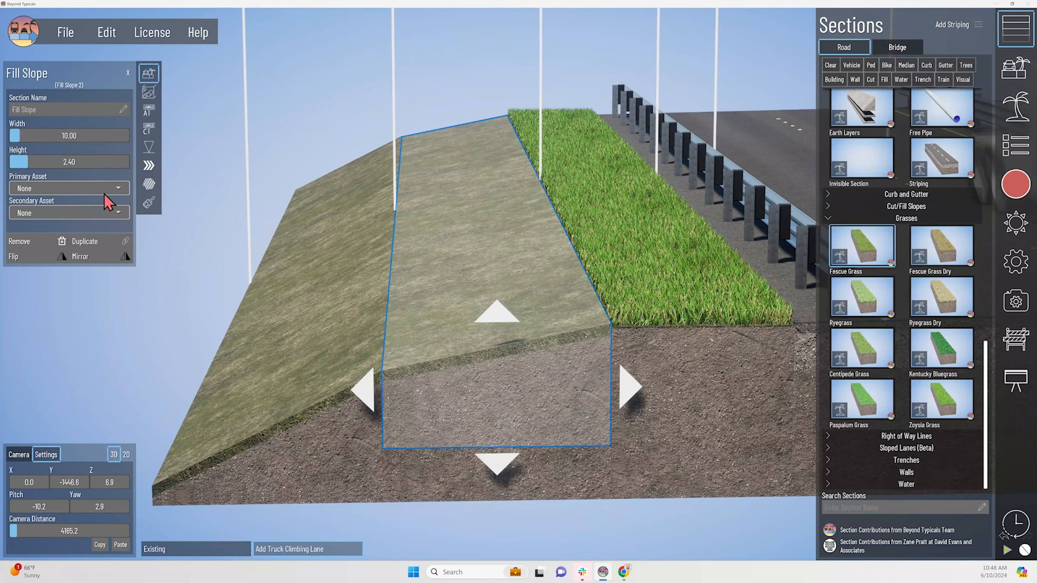
click(63, 189)
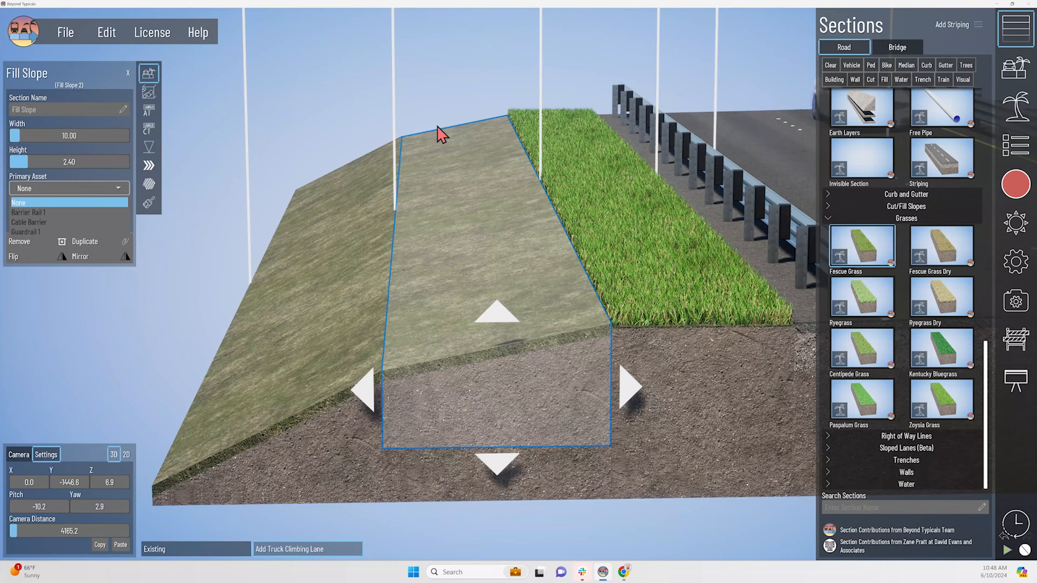
click(448, 95)
Step: Open the Fescue Grass asset's customization from the library assets and review its list of enabled section types
middle_drag(493, 211, 507, 236)
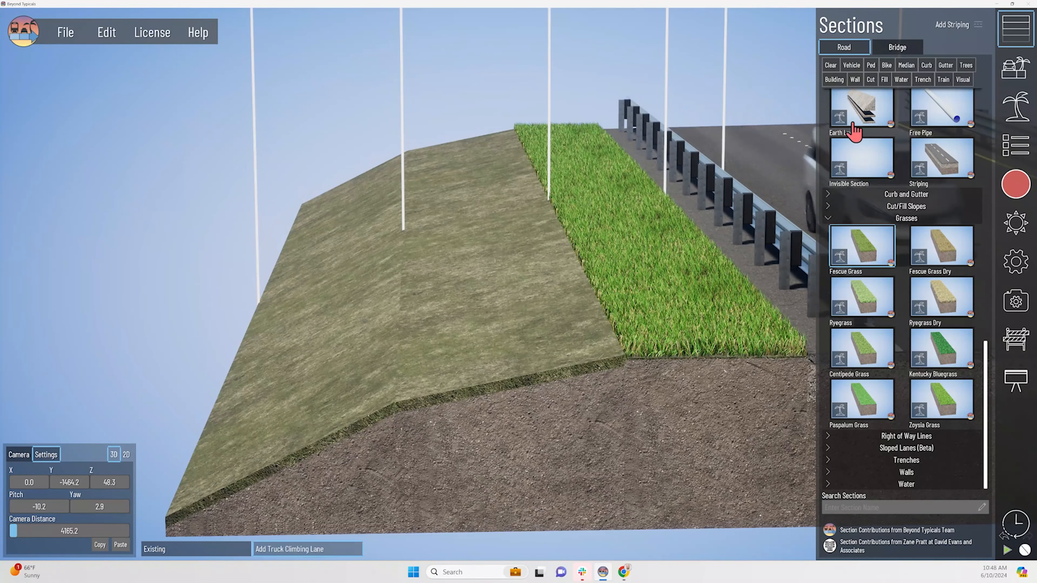
right_drag(475, 388, 479, 368)
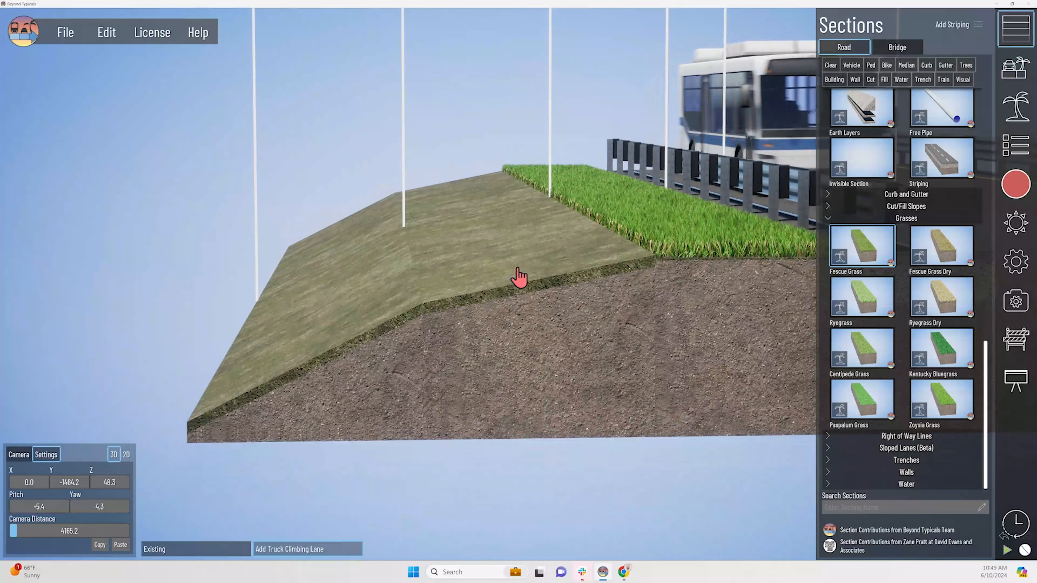
middle_drag(524, 248, 511, 318)
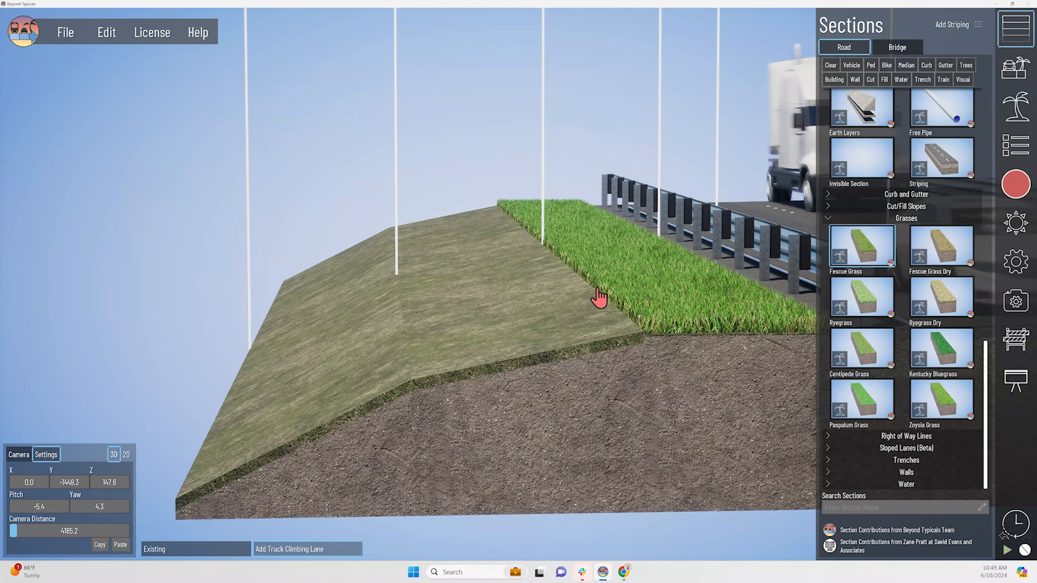
click(1018, 110)
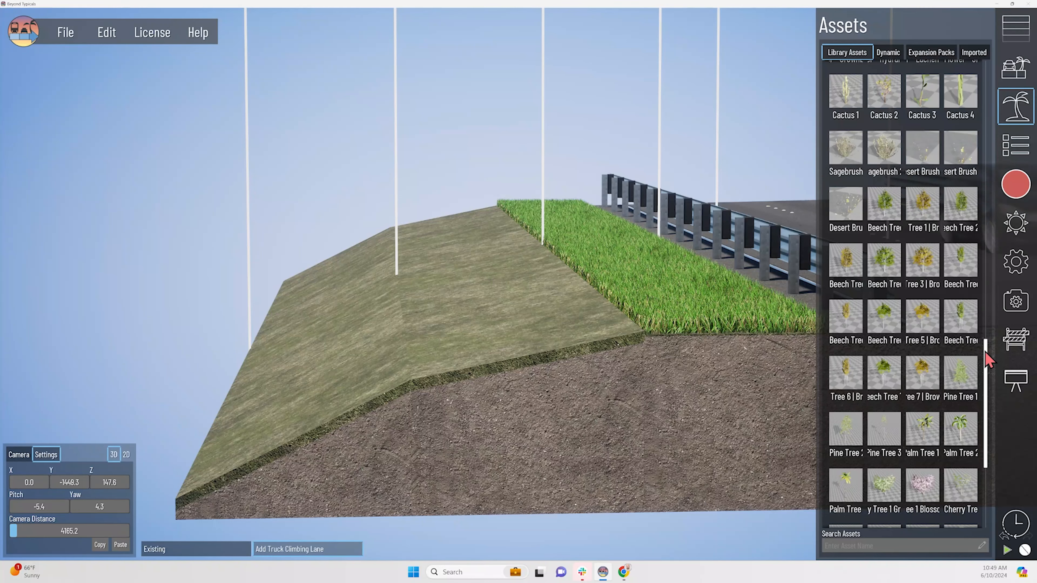
drag(984, 350, 997, 441)
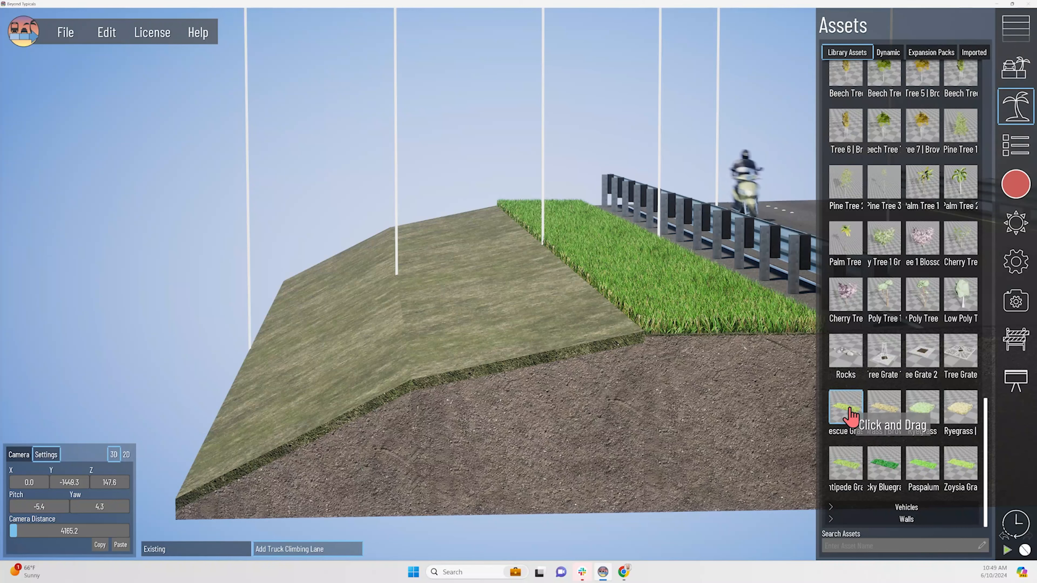
click(851, 416)
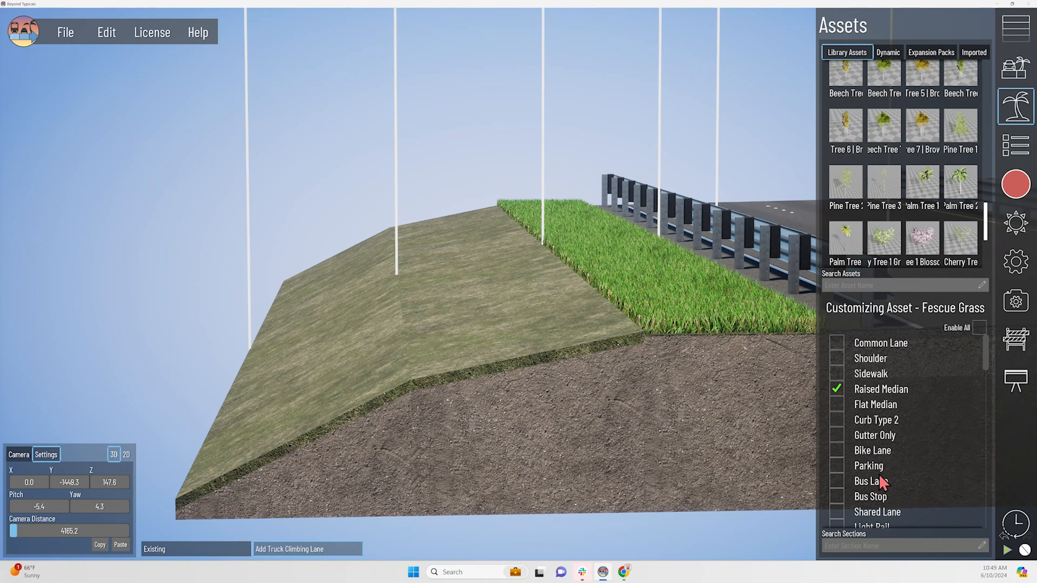
scroll(927, 404, down, 6)
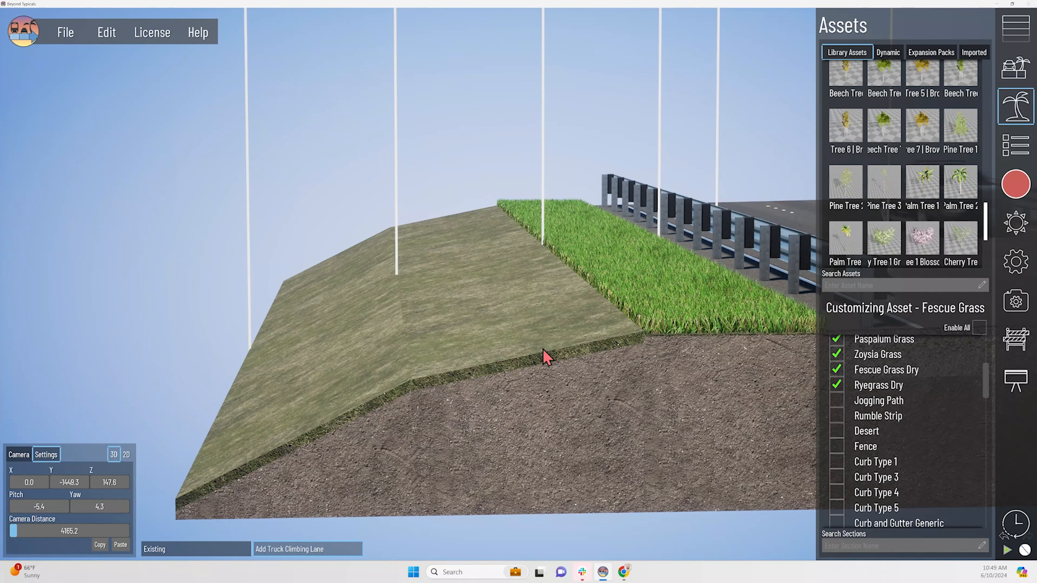
Step: Enable the Fescue Grass asset for Fill Slope 2 and Fill Slope 5, and extend it to all section types
click(546, 370)
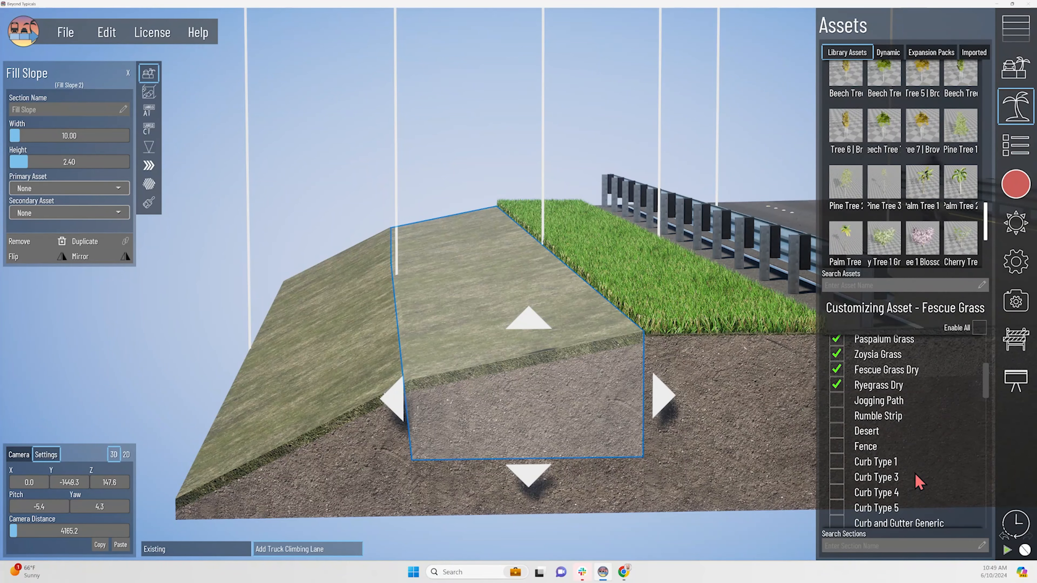
scroll(916, 474, down, 15)
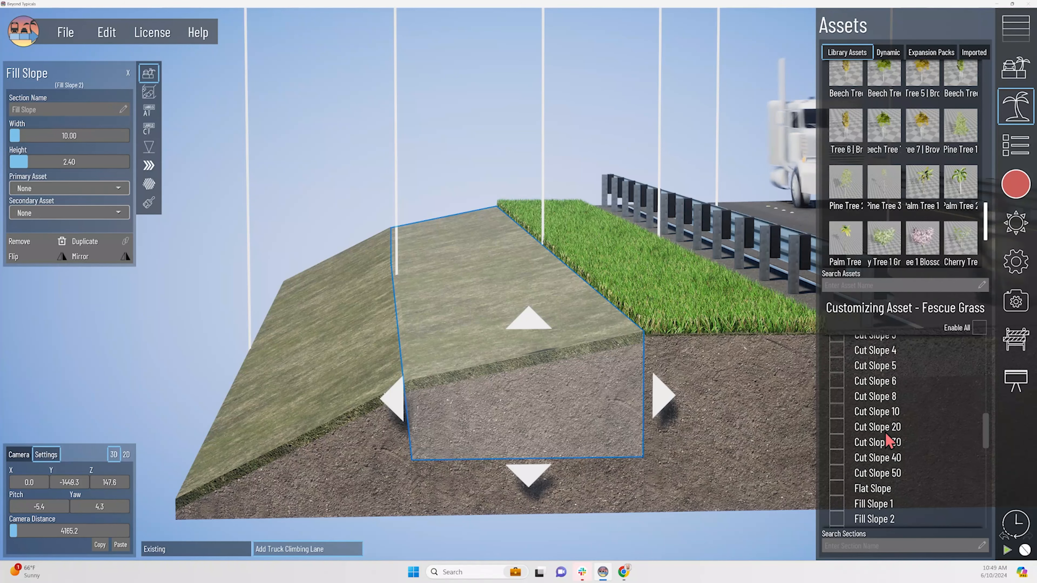
scroll(888, 441, down, 3)
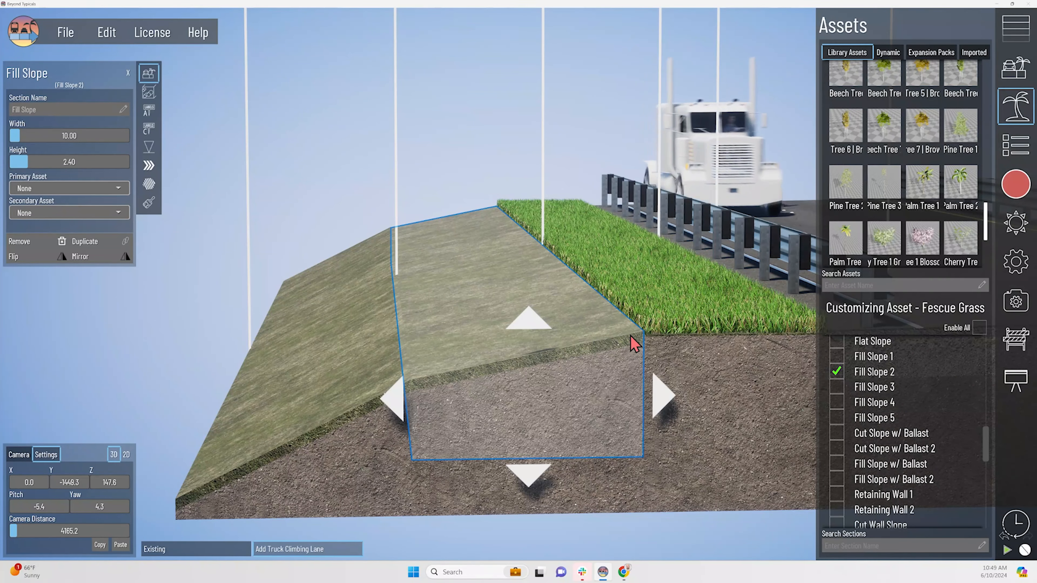
click(347, 444)
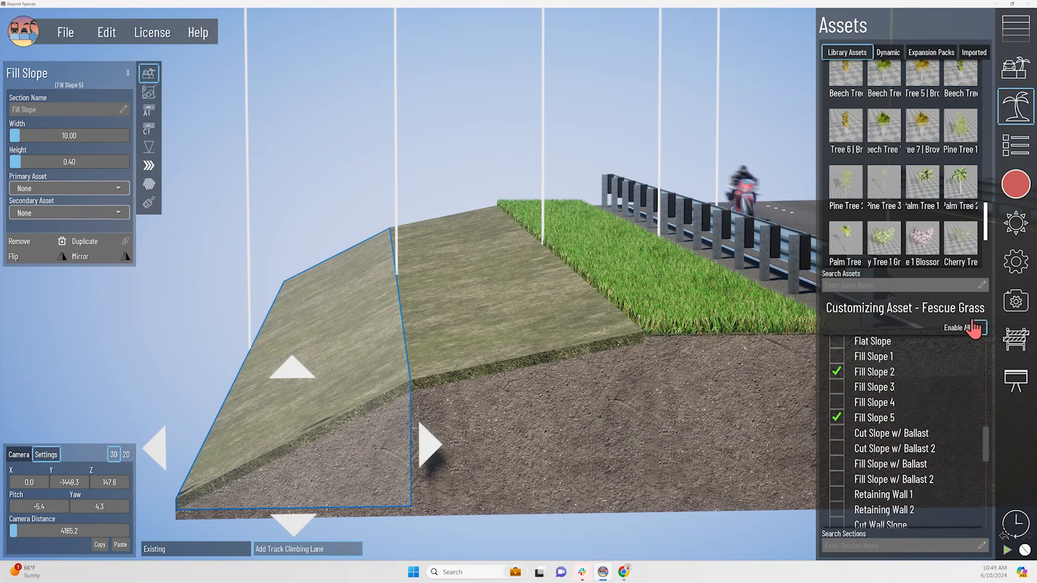
click(982, 329)
click(648, 370)
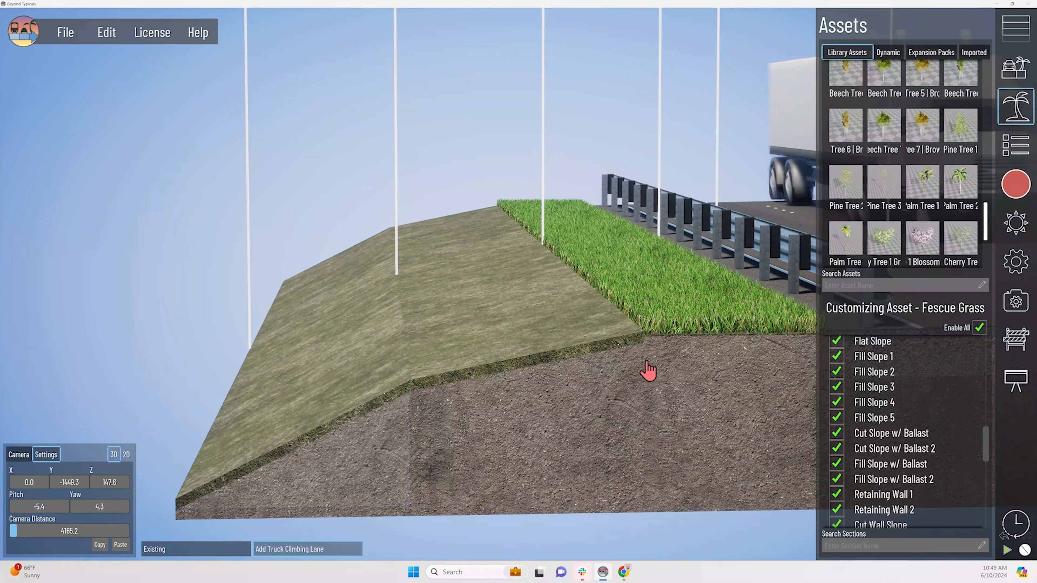
Step: Check the common lane's secondary asset choices for Fescue Grass, leaving the asset set to None
middle_drag(647, 362, 426, 333)
click(582, 336)
click(711, 312)
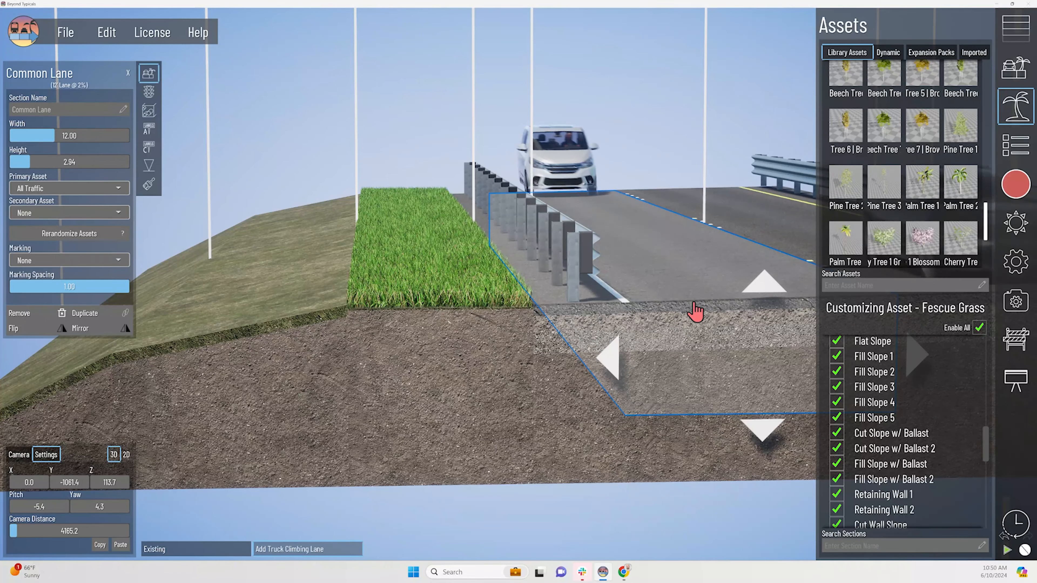
click(41, 213)
scroll(64, 298, down, 1)
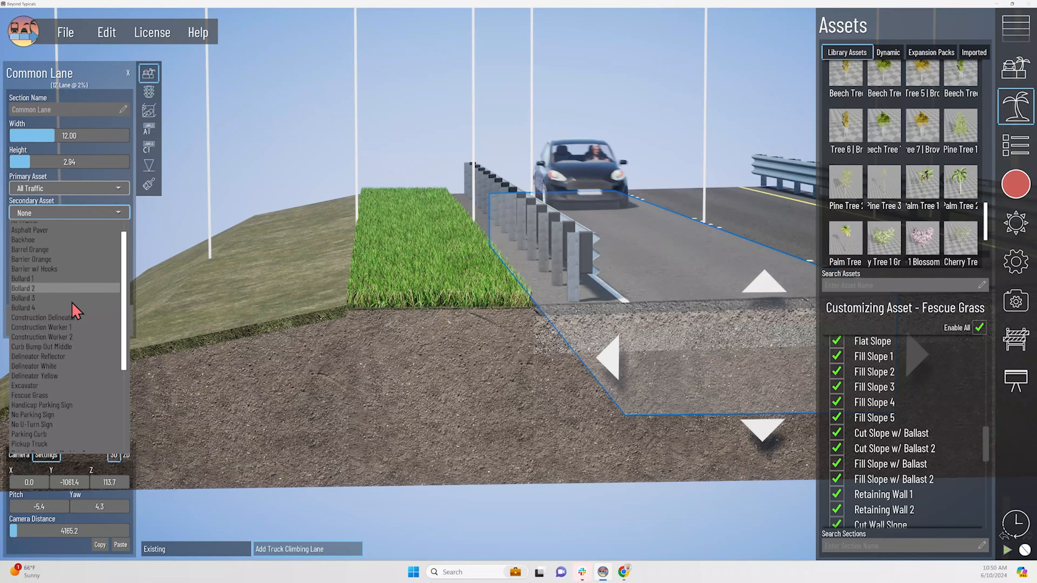
click(320, 138)
Step: Assign Fescue Grass as the primary asset of the Fill Slope 2 section adjoining the grass strip
middle_drag(411, 286, 499, 303)
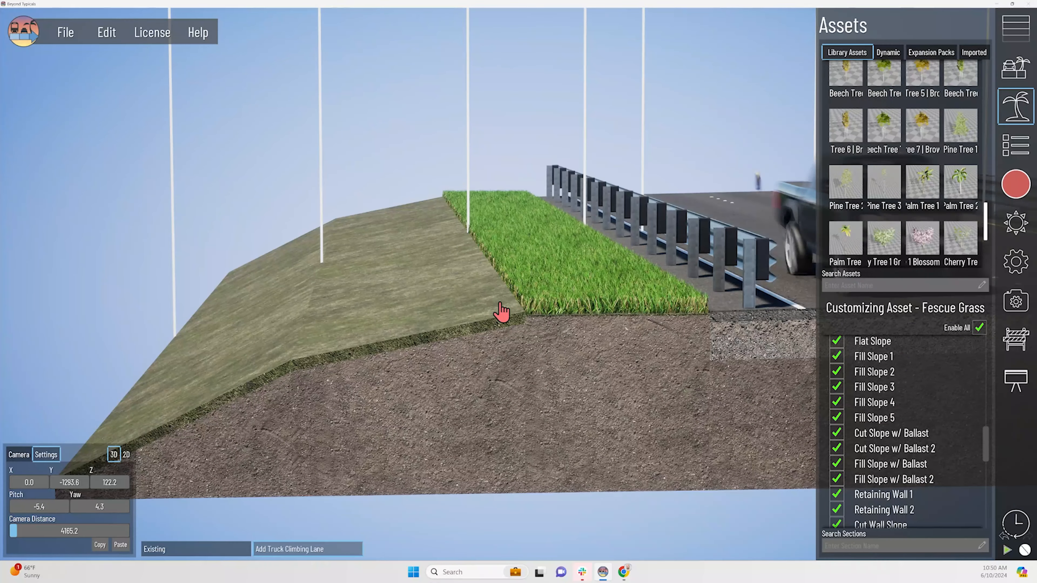
click(417, 369)
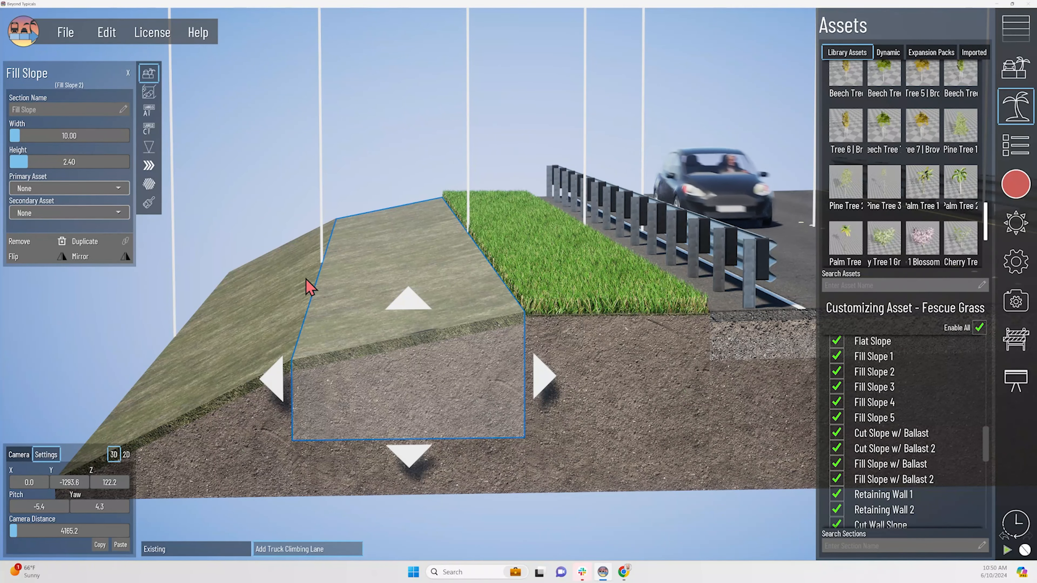
right_drag(350, 244, 357, 247)
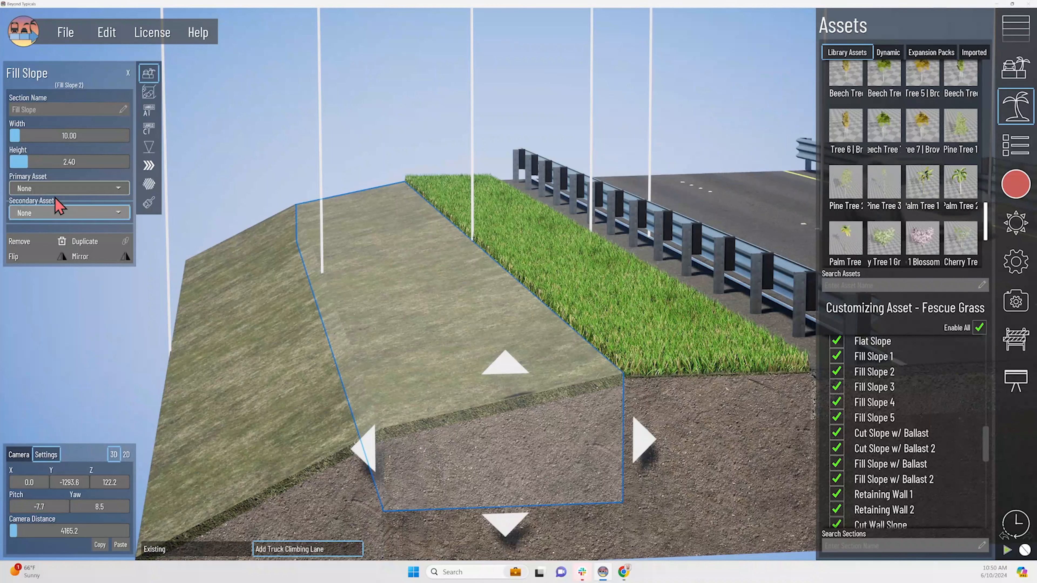
click(59, 188)
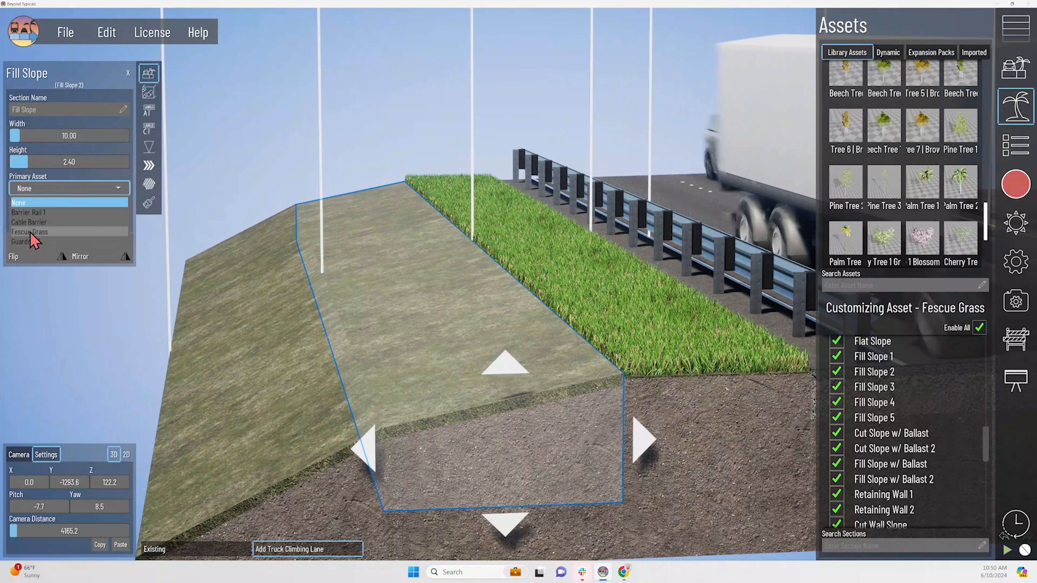
click(33, 232)
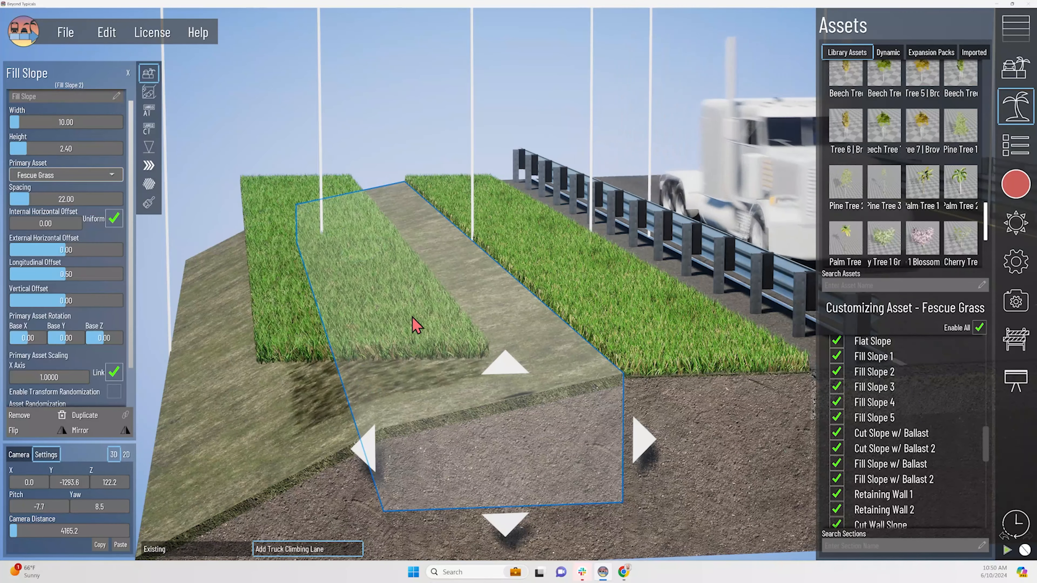
Step: Try a spacing of 21 for the fill slope's grass, and restore the spacing to 22
right_drag(412, 318, 391, 349)
right_drag(504, 282, 372, 280)
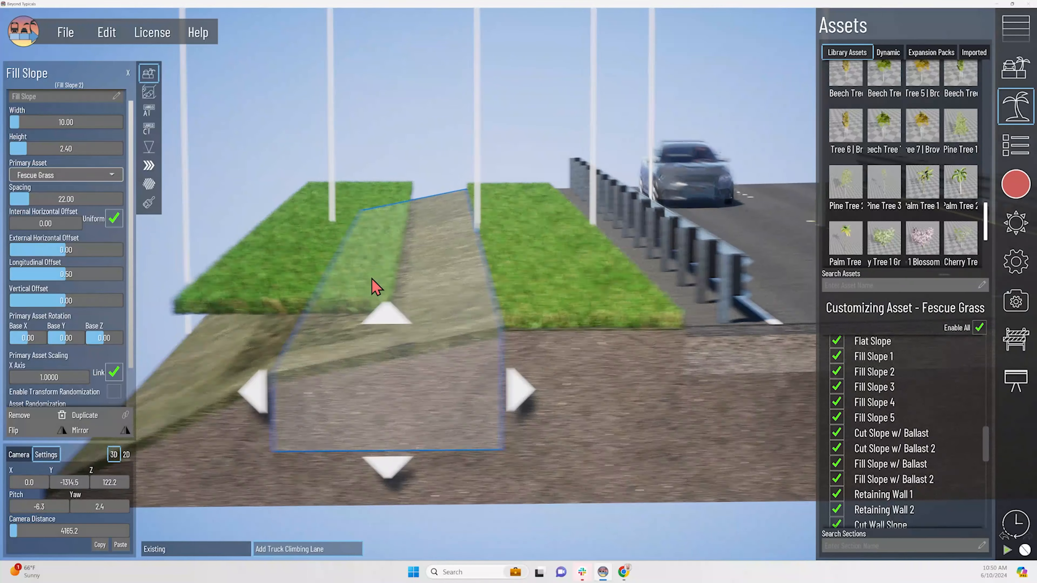
middle_drag(372, 280, 394, 283)
right_drag(354, 321, 310, 294)
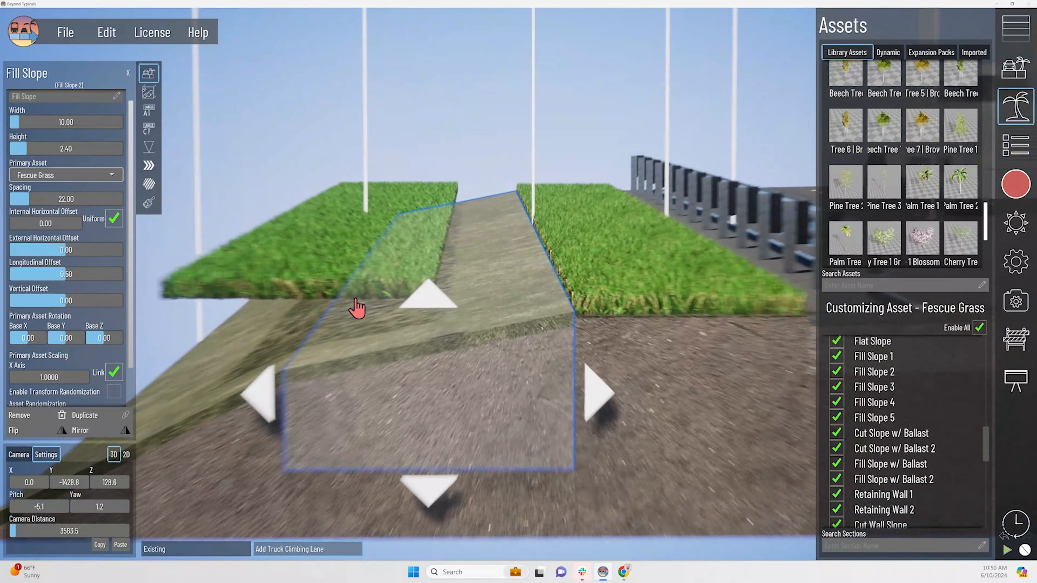
scroll(345, 273, up, 3)
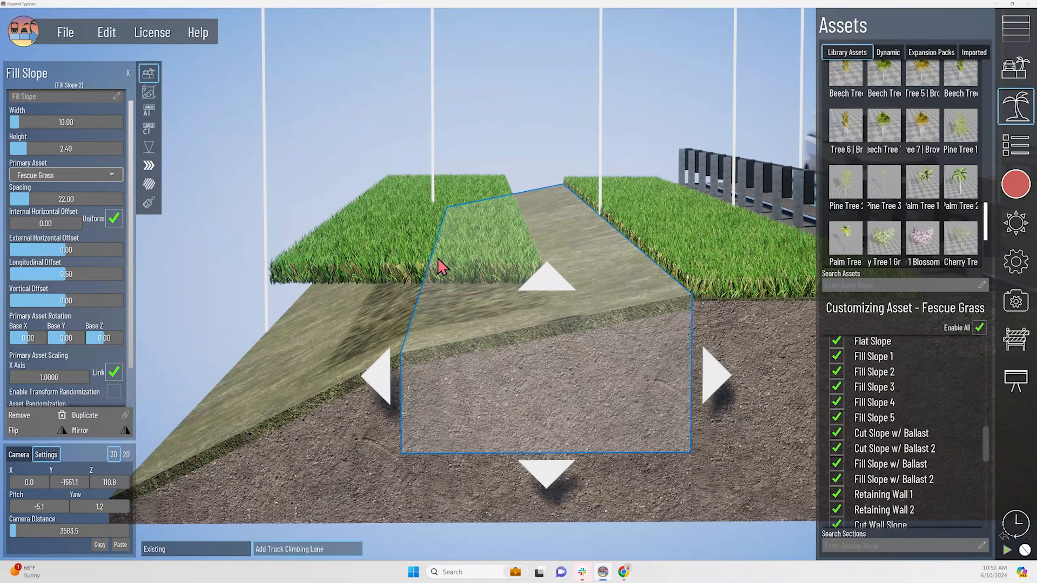
right_drag(515, 356, 399, 275)
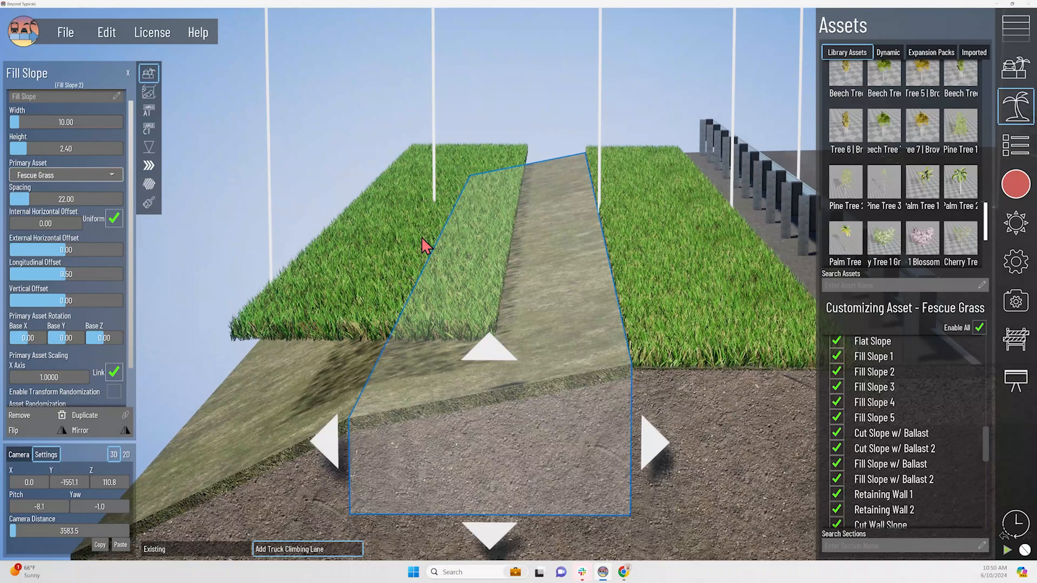
mouse_move(42, 204)
mouse_down()
mouse_move(57, 204)
mouse_move(41, 204)
mouse_up()
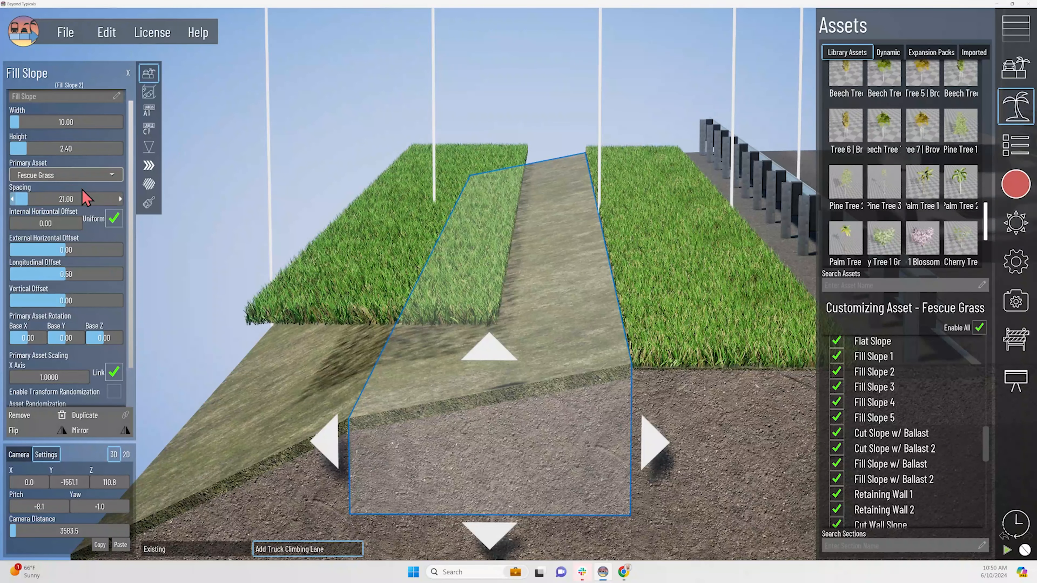
click(87, 199)
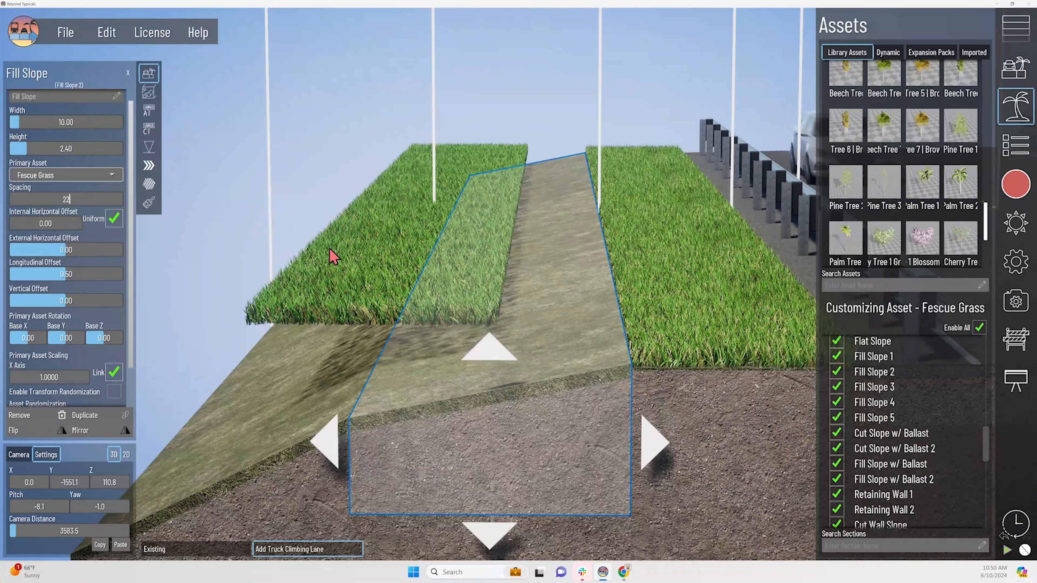
key(Return)
Step: Set the fill slope grass's internal horizontal offset to 0.50 and its base Y rotation to 10
right_drag(432, 335, 438, 328)
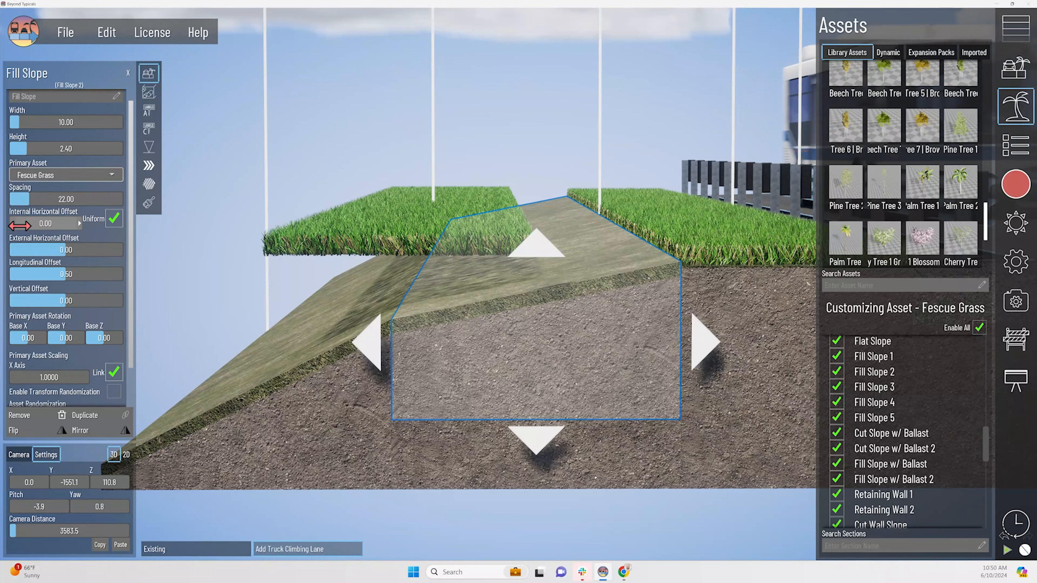
drag(50, 225, 65, 225)
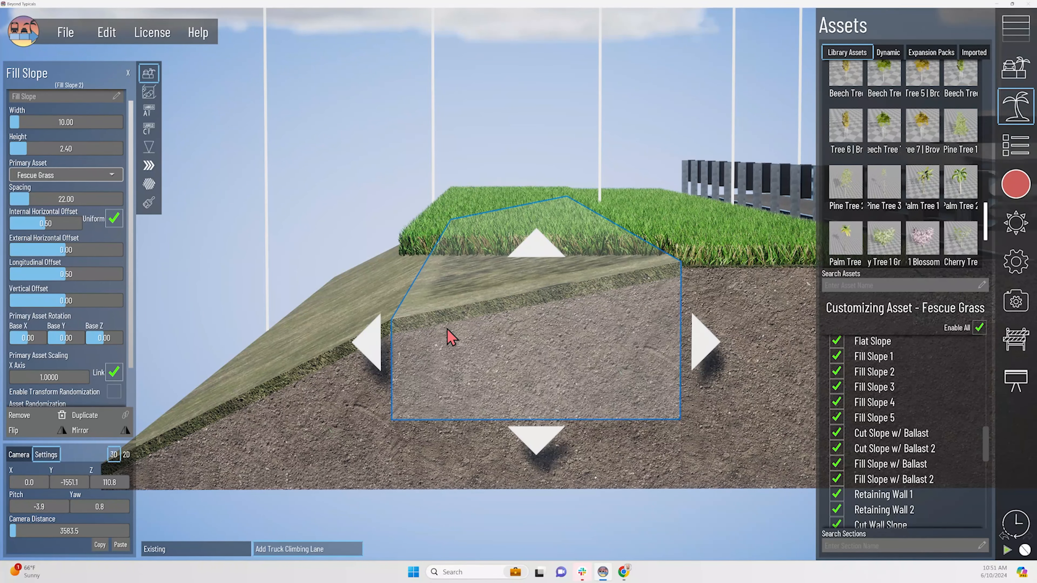
scroll(560, 244, up, 2)
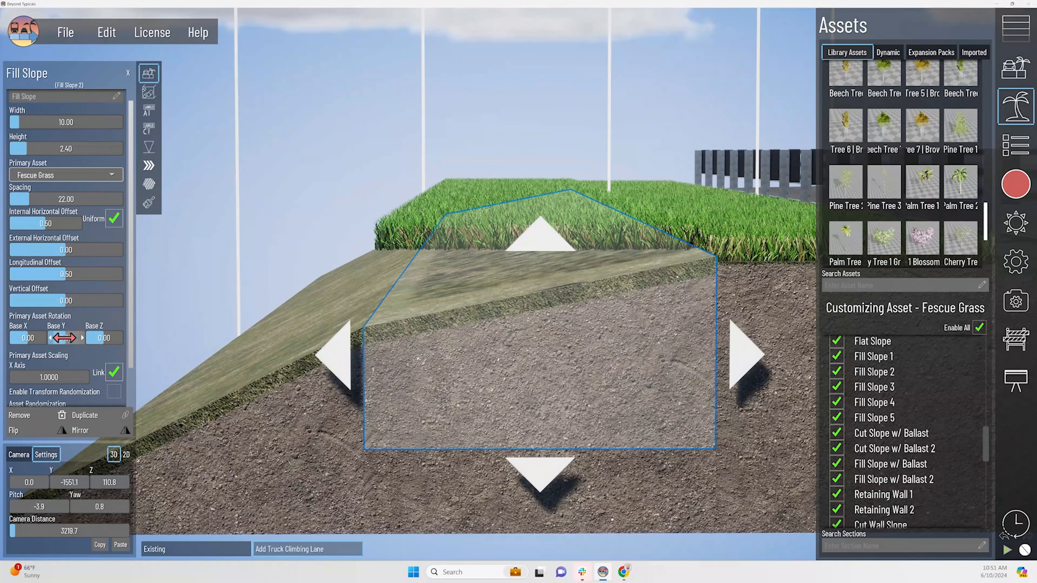
drag(64, 337, 74, 337)
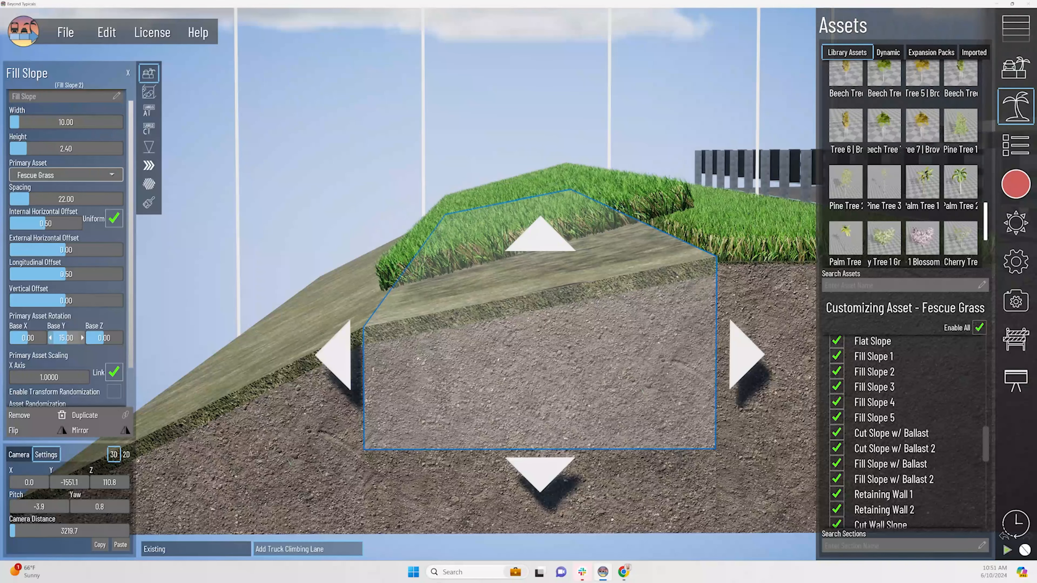
scroll(528, 325, up, 3)
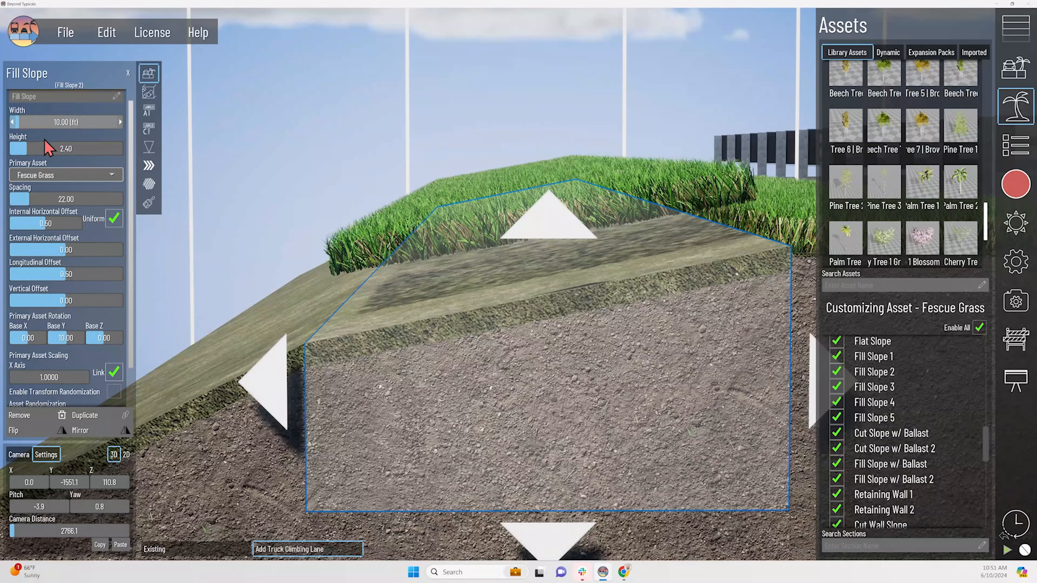
Step: Try a narrower width for the fill slope, and restore the width to 10 ft
mouse_move(36, 122)
mouse_down()
mouse_move(53, 122)
mouse_move(24, 122)
mouse_move(94, 122)
mouse_move(27, 122)
mouse_up()
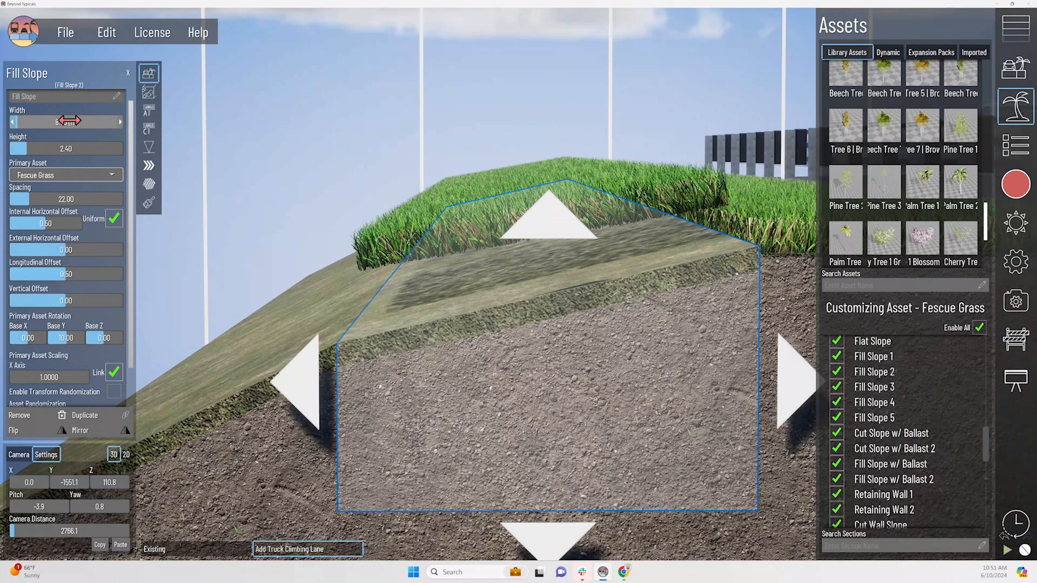
click(79, 121)
text(10)
key(Return)
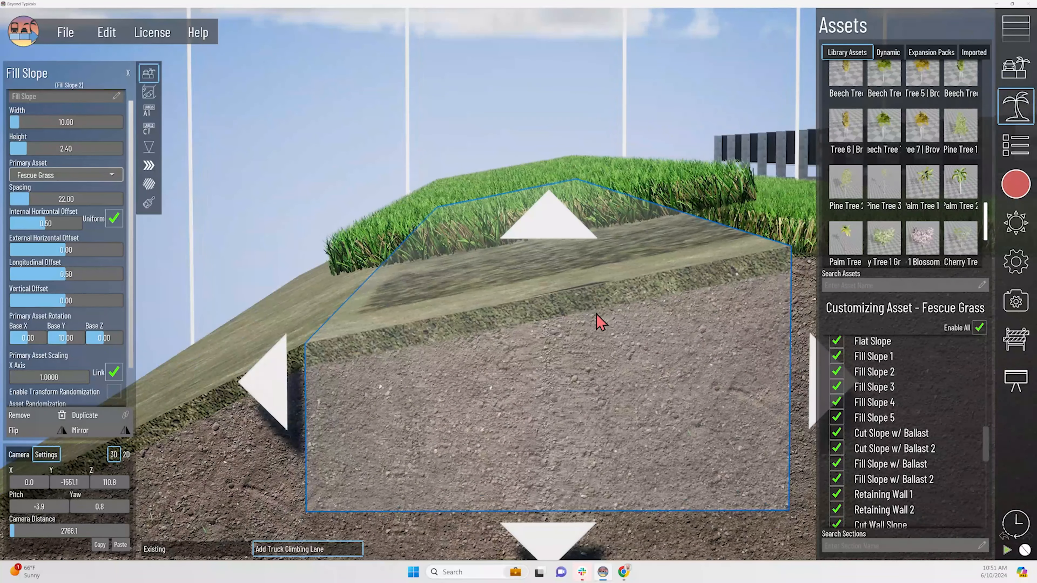
Step: Lower the tilted grass onto the fill slope's surface with a vertical offset of -1.00
scroll(567, 343, down, 2)
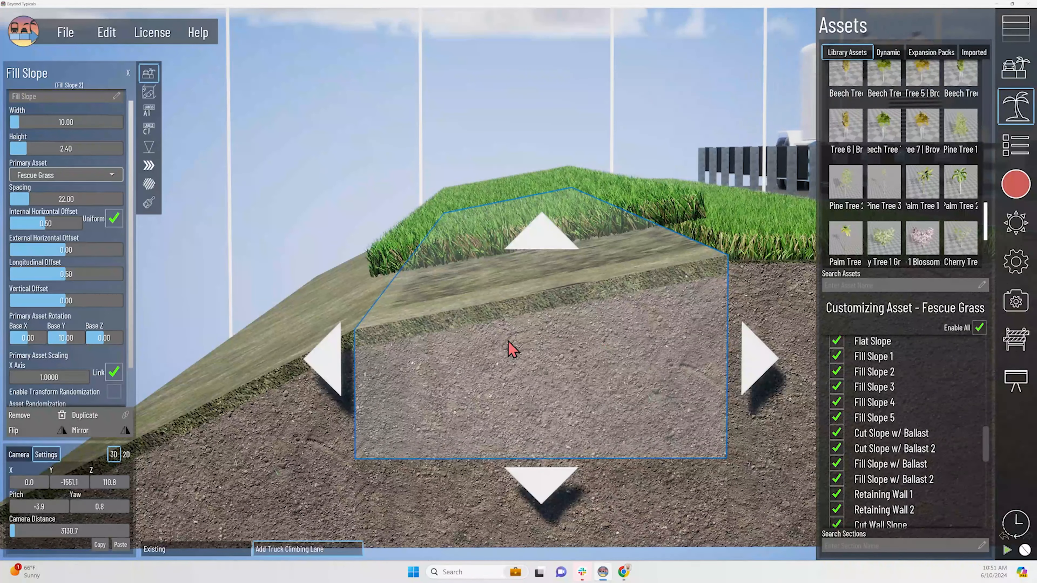
scroll(341, 341, up, 2)
scroll(491, 227, up, 2)
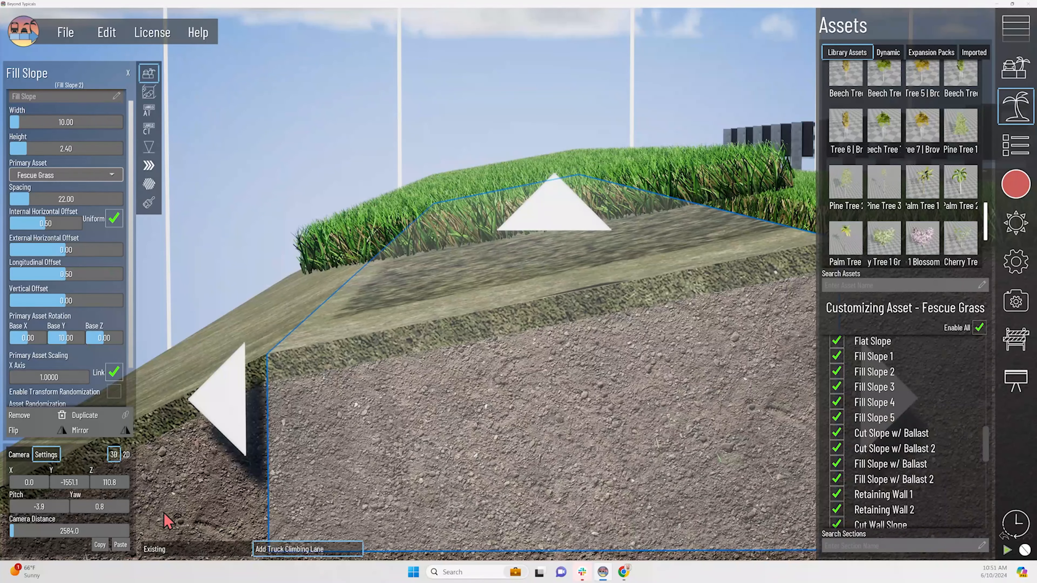
middle_drag(603, 383, 544, 275)
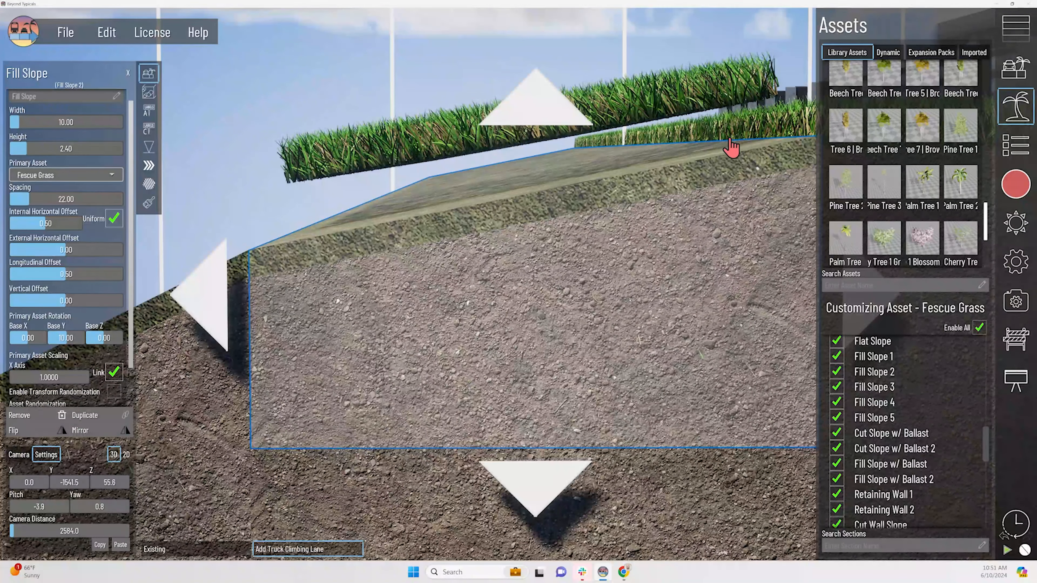
middle_drag(730, 148, 271, 178)
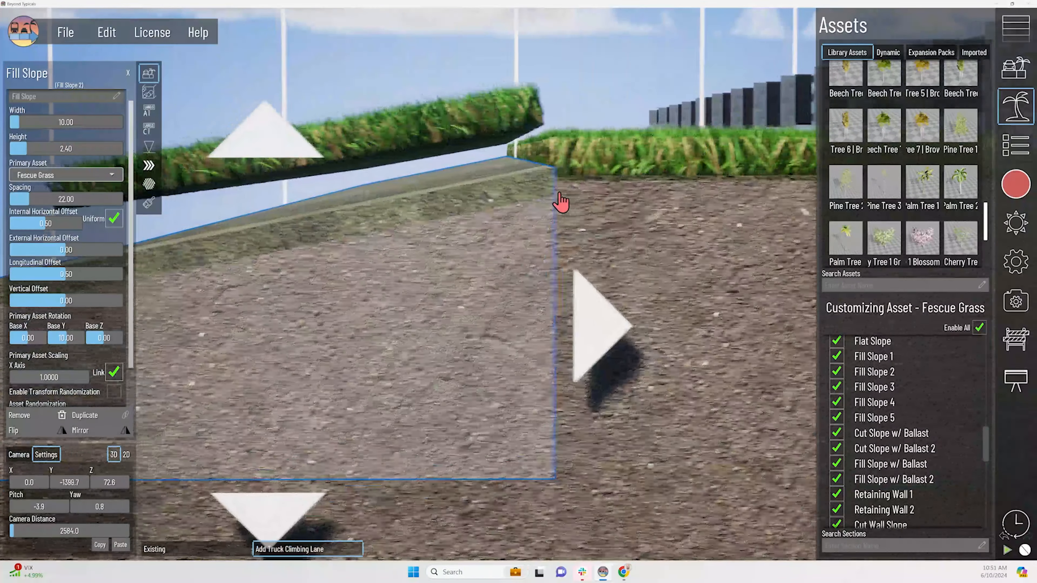
middle_drag(559, 193, 564, 197)
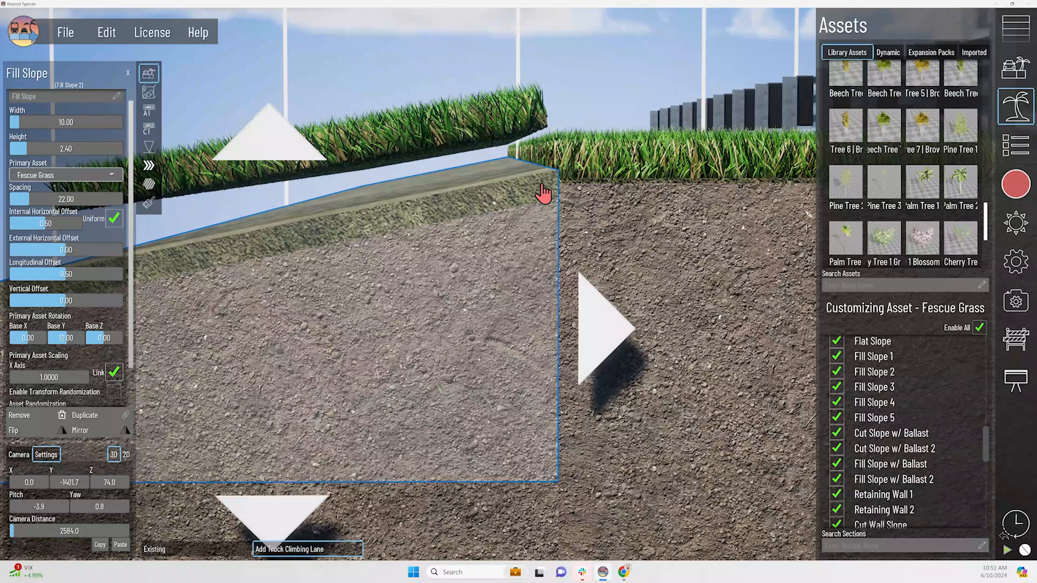
mouse_move(296, 256)
middle_down()
mouse_move(320, 257)
mouse_move(279, 257)
middle_up()
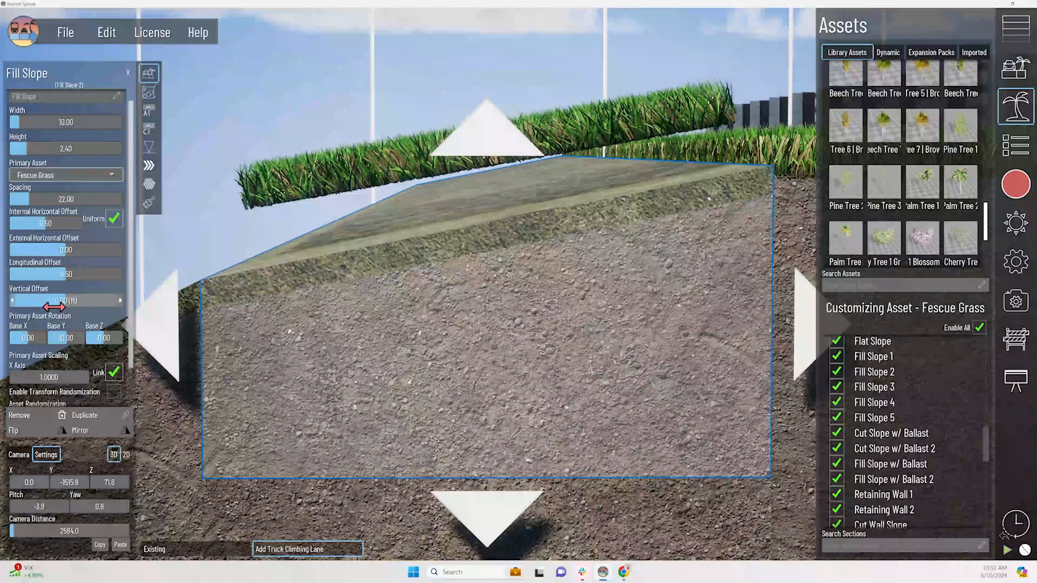
click(11, 301)
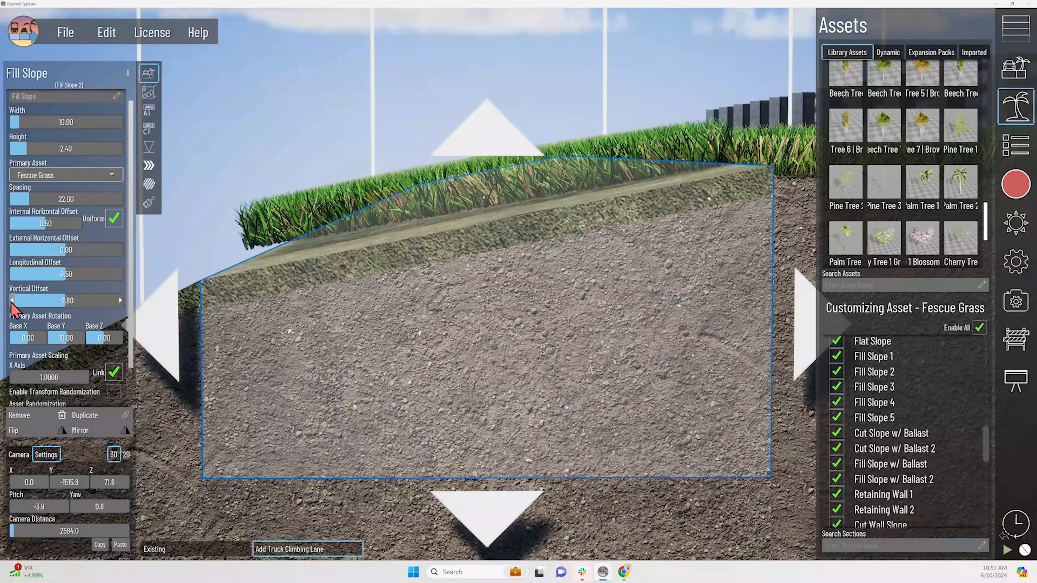
click(12, 301)
click(11, 302)
middle_drag(393, 270, 392, 273)
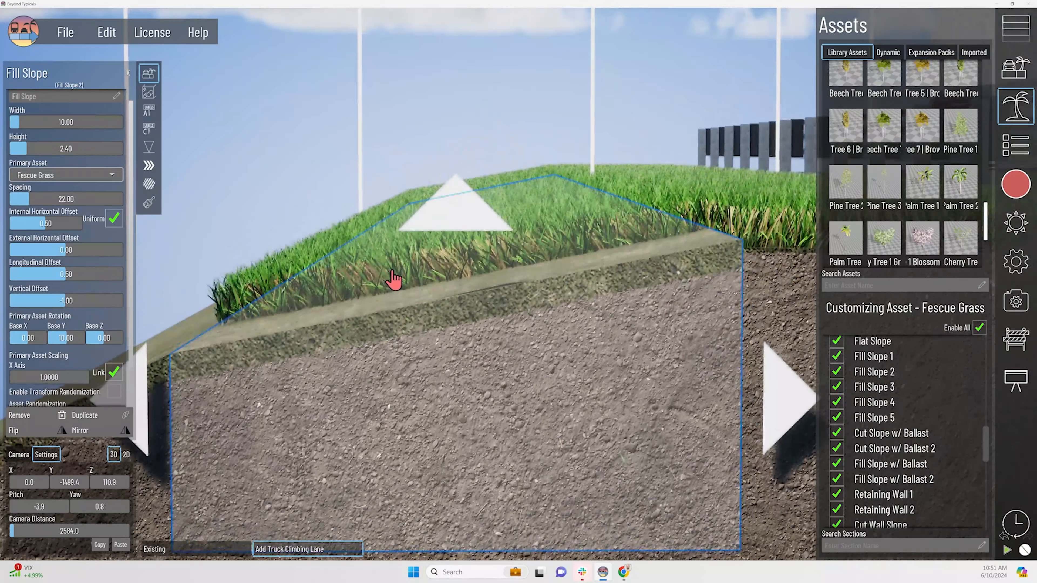
Step: Shift the fill slope's grass toward the section's front edge with a longitudinal offset of 0.56
scroll(393, 272, down, 2)
right_drag(431, 257, 482, 361)
middle_drag(482, 361, 474, 319)
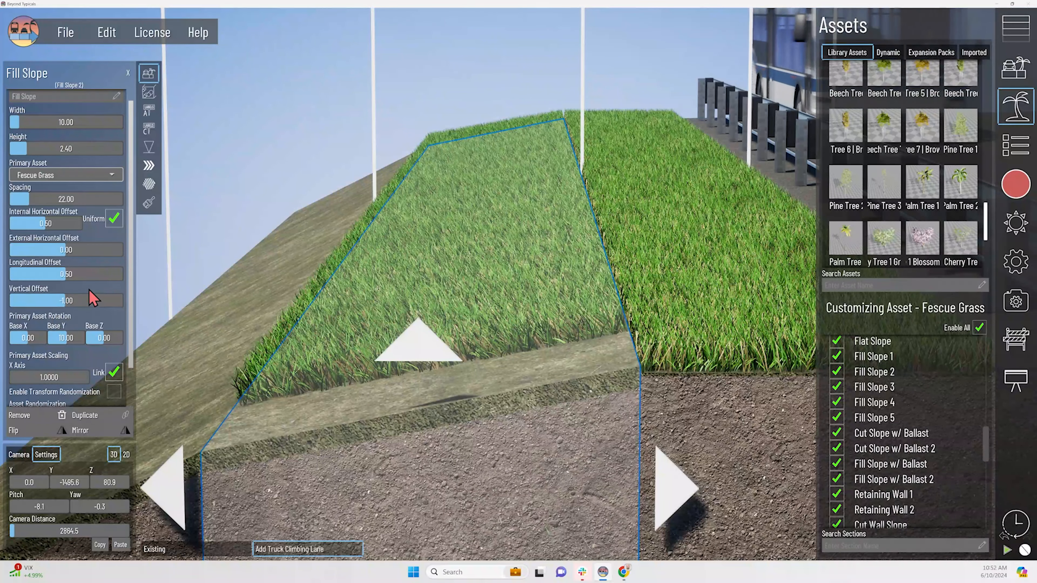
click(121, 275)
click(120, 274)
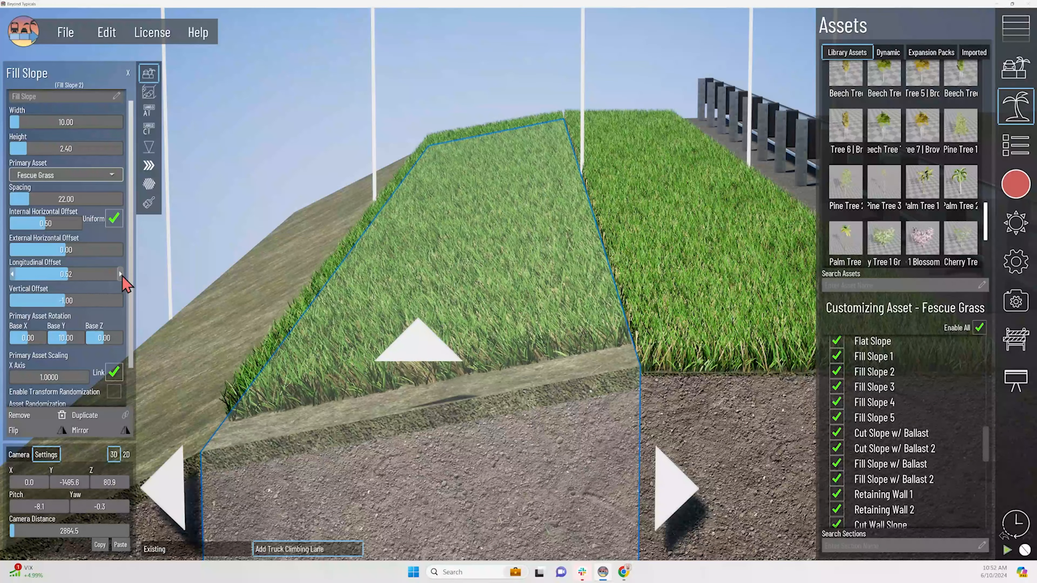
click(120, 274)
click(121, 274)
click(121, 274)
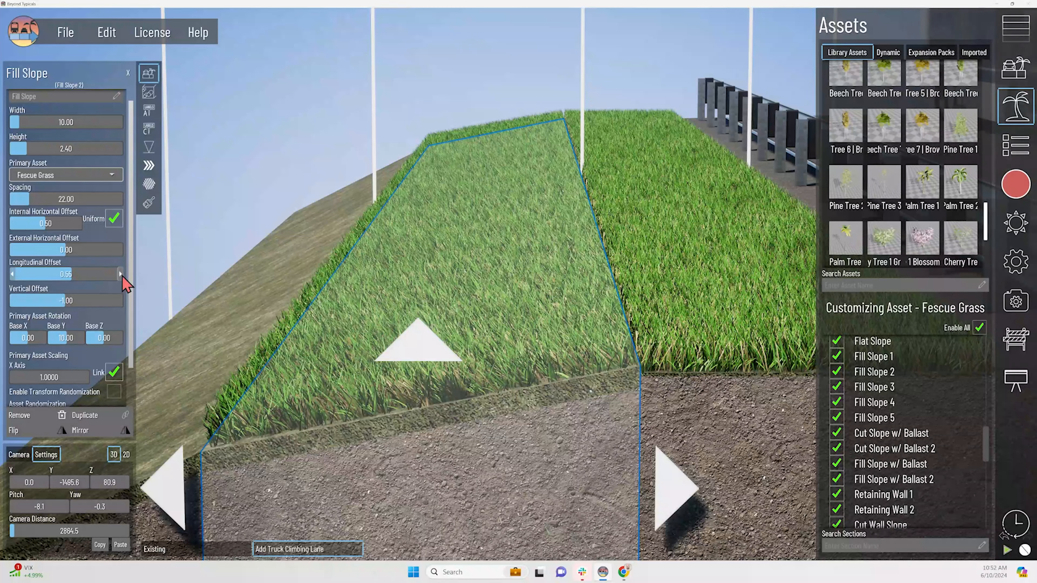
click(120, 274)
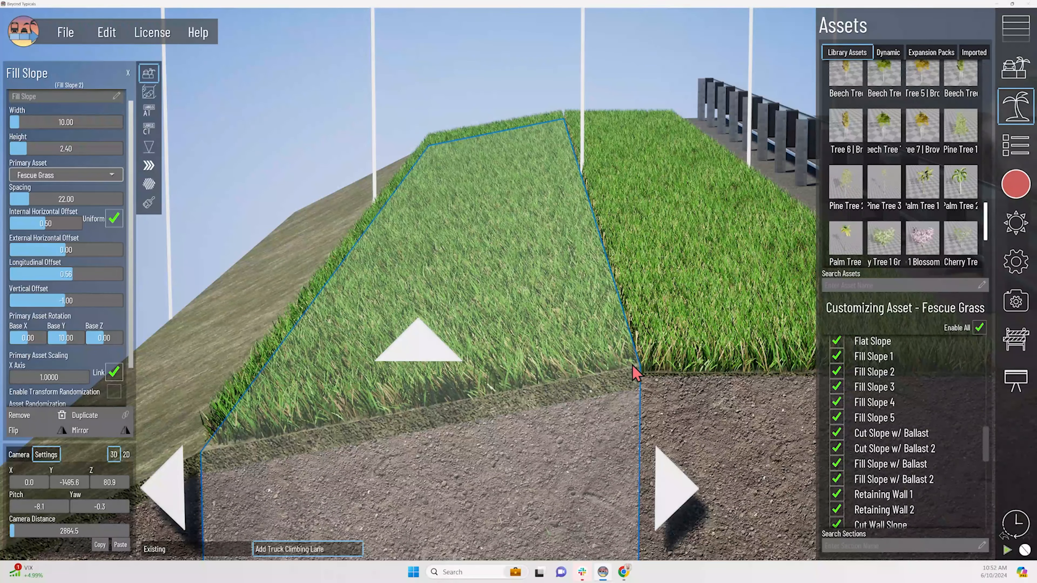
Step: Set the longitudinal offset of the fill slope's grass to 0.49
scroll(514, 181, down, 5)
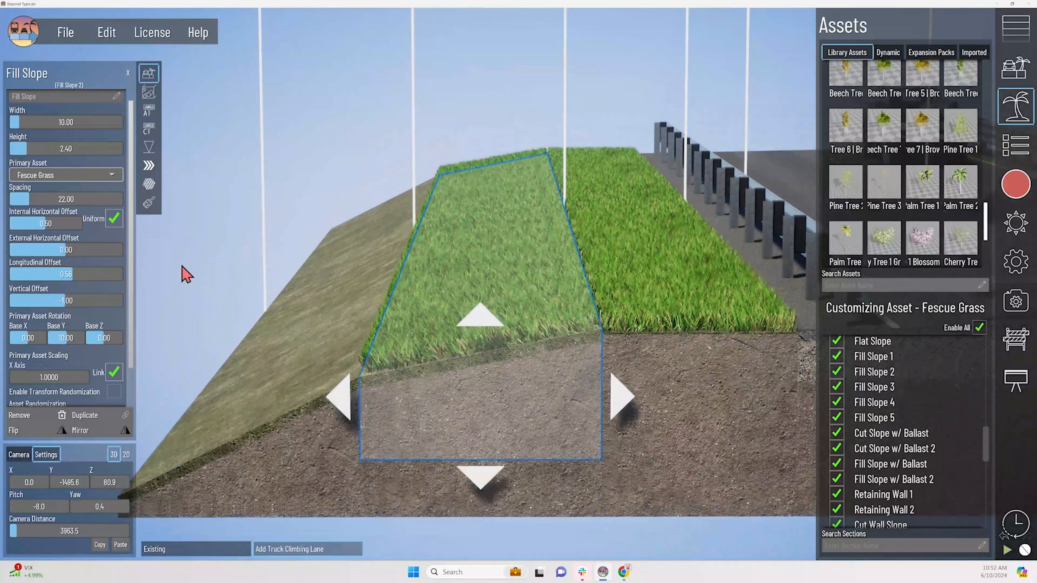
click(12, 276)
click(13, 276)
click(13, 276)
click(12, 276)
click(13, 276)
click(12, 276)
click(13, 275)
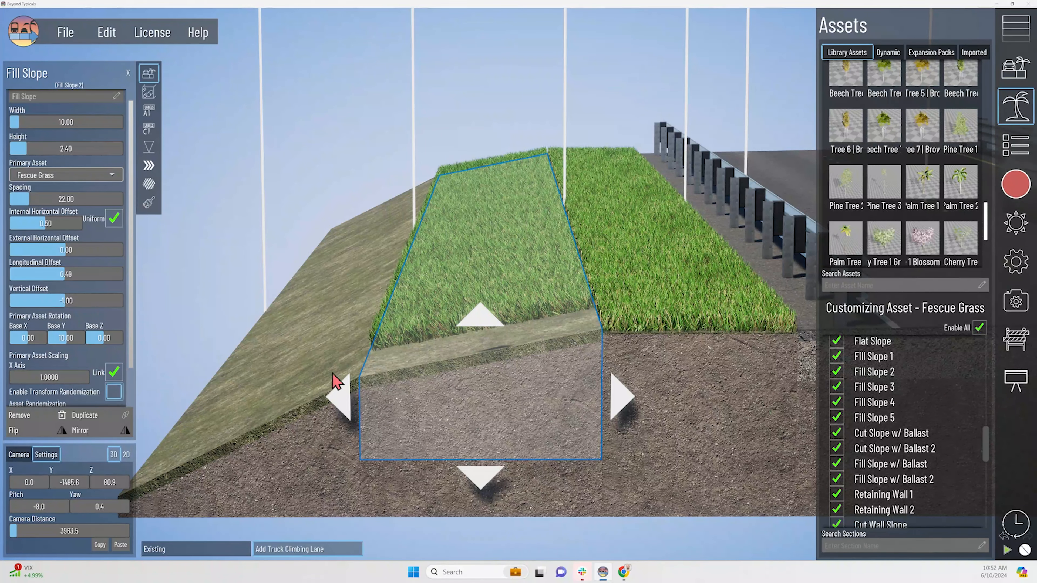
Step: Unlink the scaling axes of the fill slope's grass and set its X-axis scale to 1.75
click(113, 373)
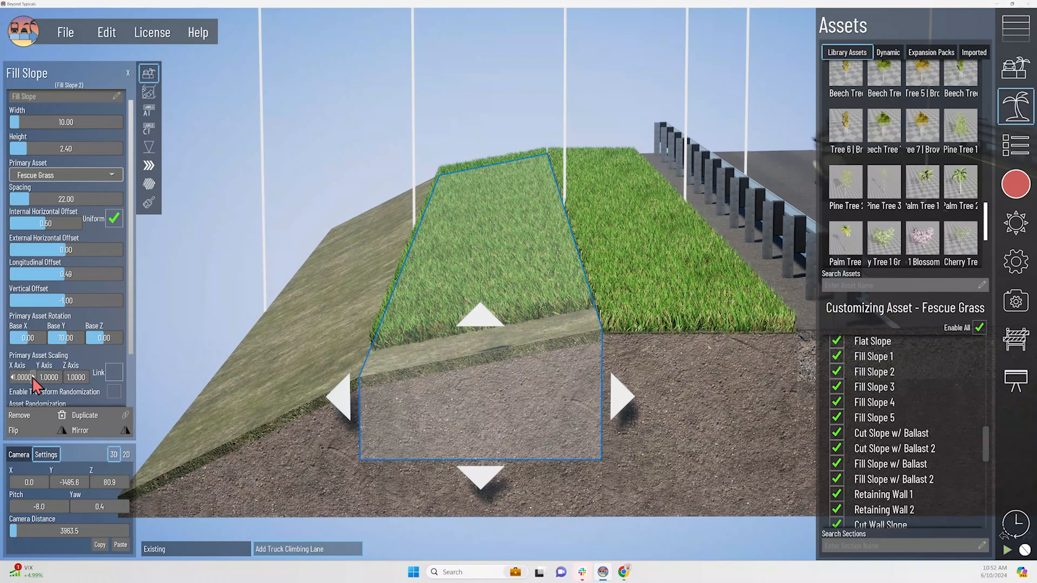
click(33, 378)
click(33, 378)
click(33, 378)
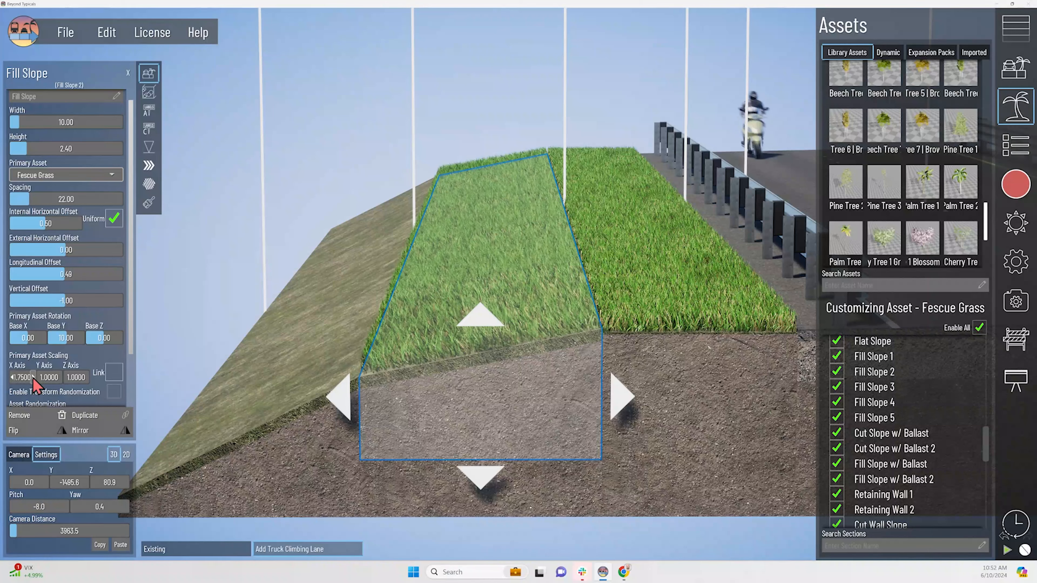
Step: Try a Y-axis scale of 1.5 and a different Z-axis scale for the grass, and restore both to 1.0
click(60, 377)
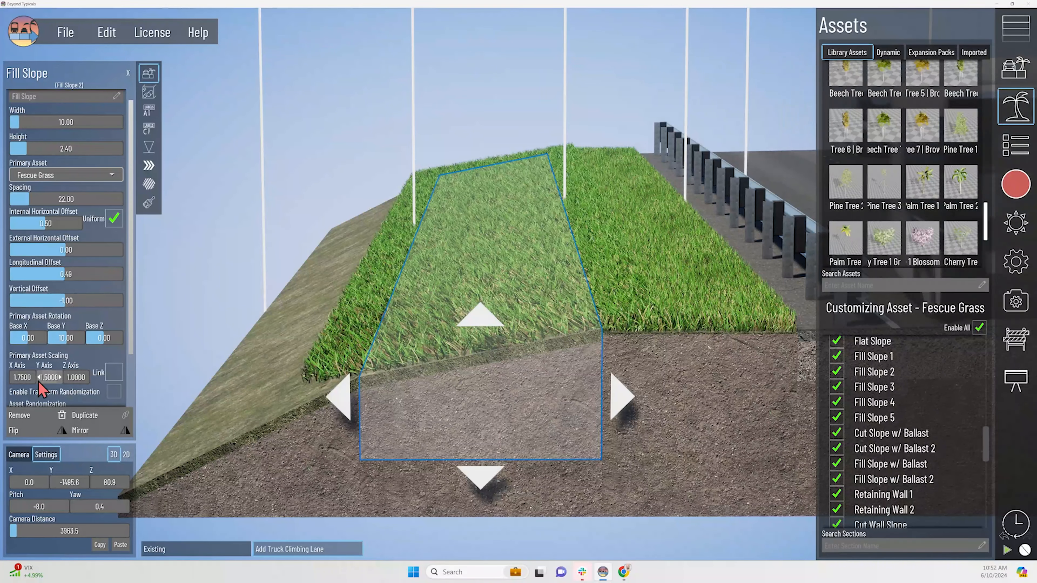
click(40, 378)
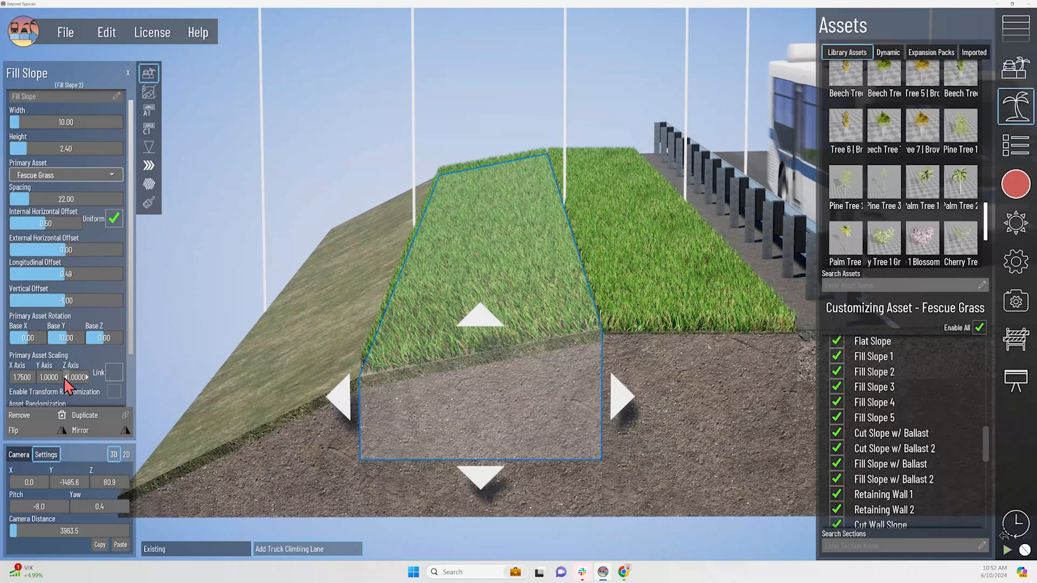
click(67, 378)
click(87, 378)
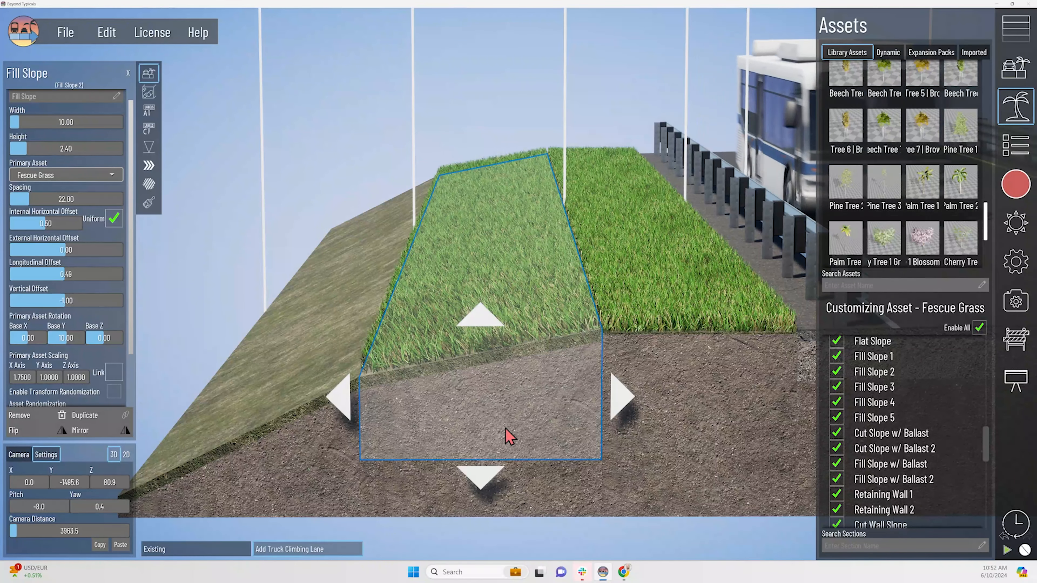
Step: Select the outermost fill slope and assign Fescue Grass as its primary asset
middle_drag(512, 431, 592, 347)
click(370, 364)
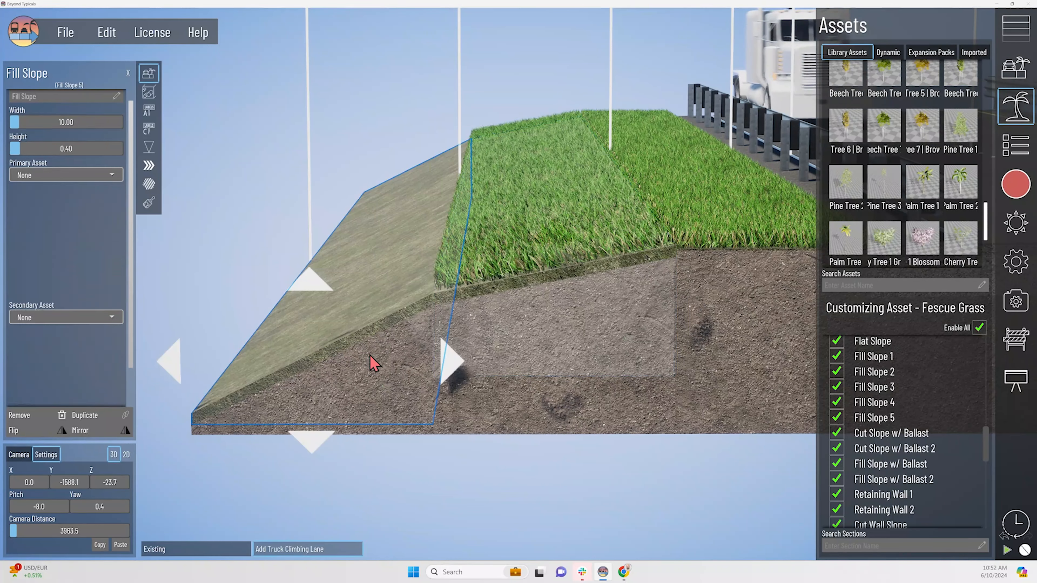
click(67, 189)
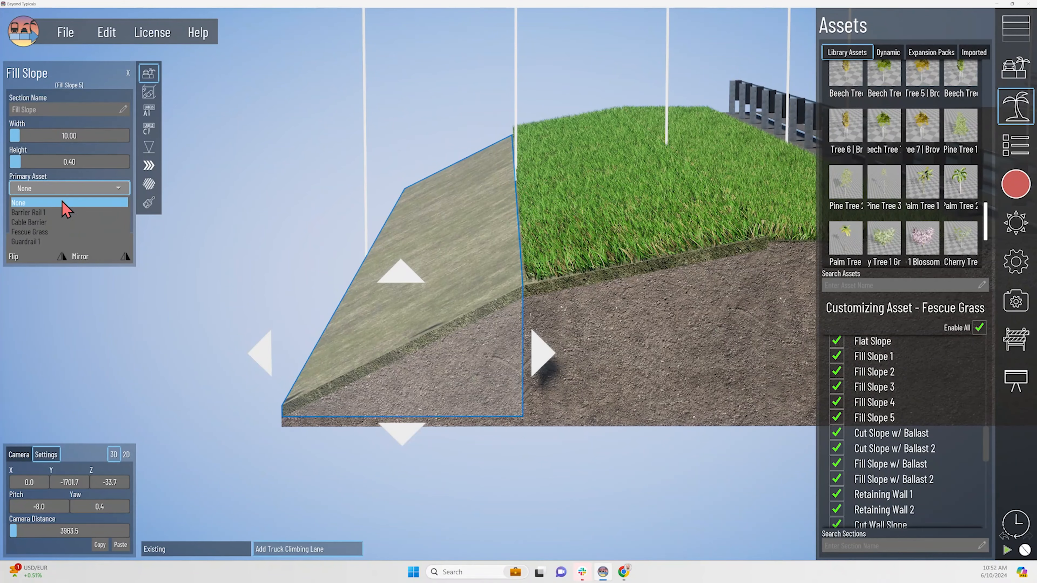
click(48, 232)
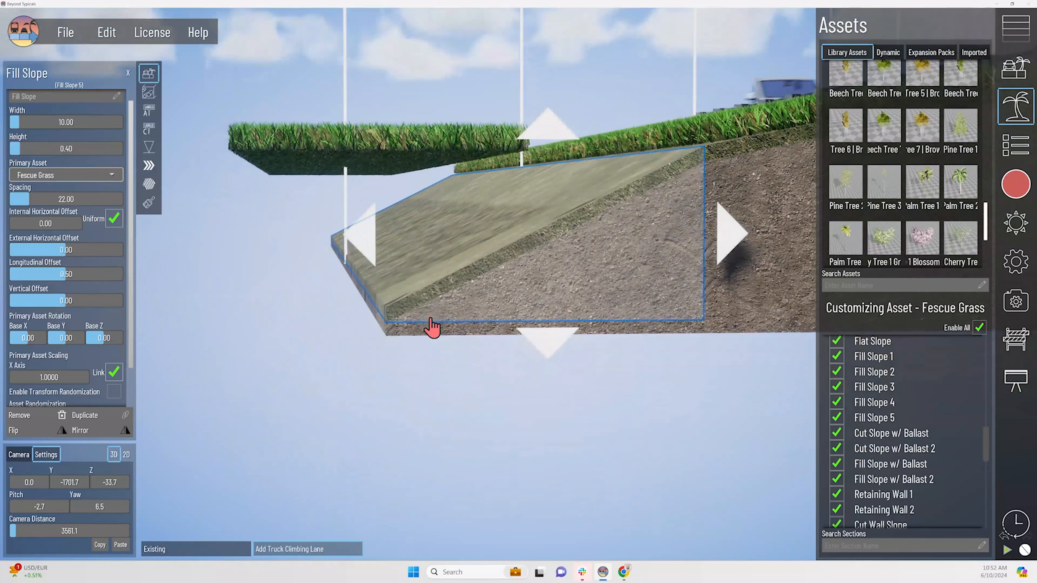
Step: Shift the outermost fill slope's grass sideways with an internal horizontal offset of 0.50
middle_drag(431, 319, 392, 335)
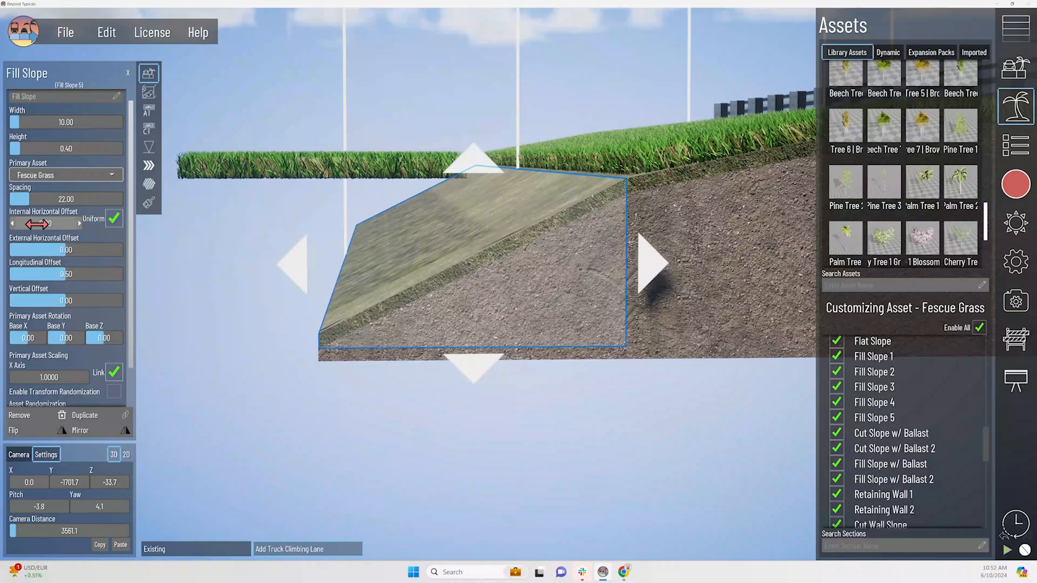
drag(35, 224, 61, 224)
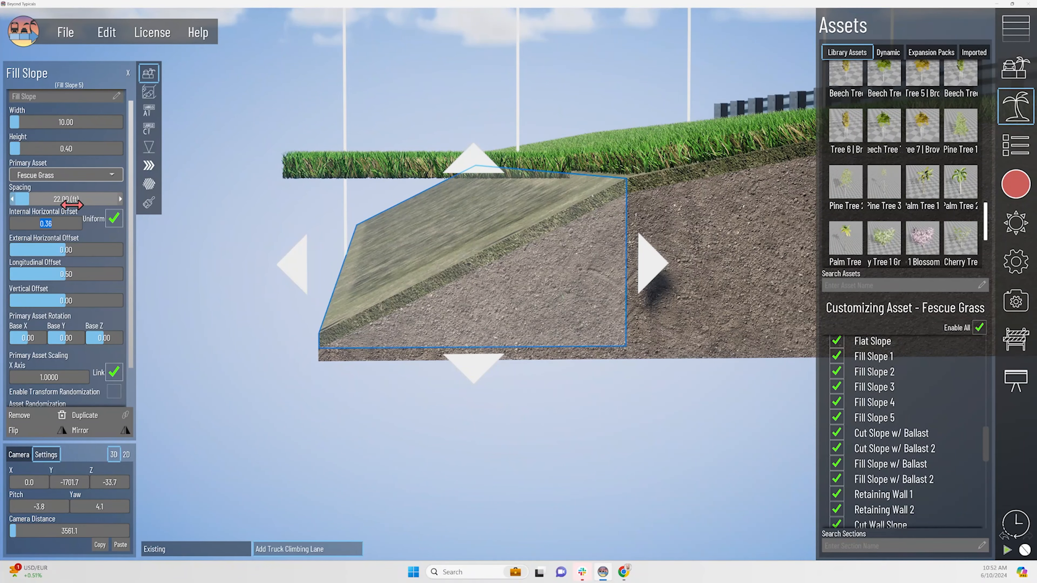
text(.5)
key(Return)
Step: Tilt the outermost slope's grass with a Base Y rotation of 25 and lower it with a vertical offset of -2.70
middle_drag(482, 236, 438, 275)
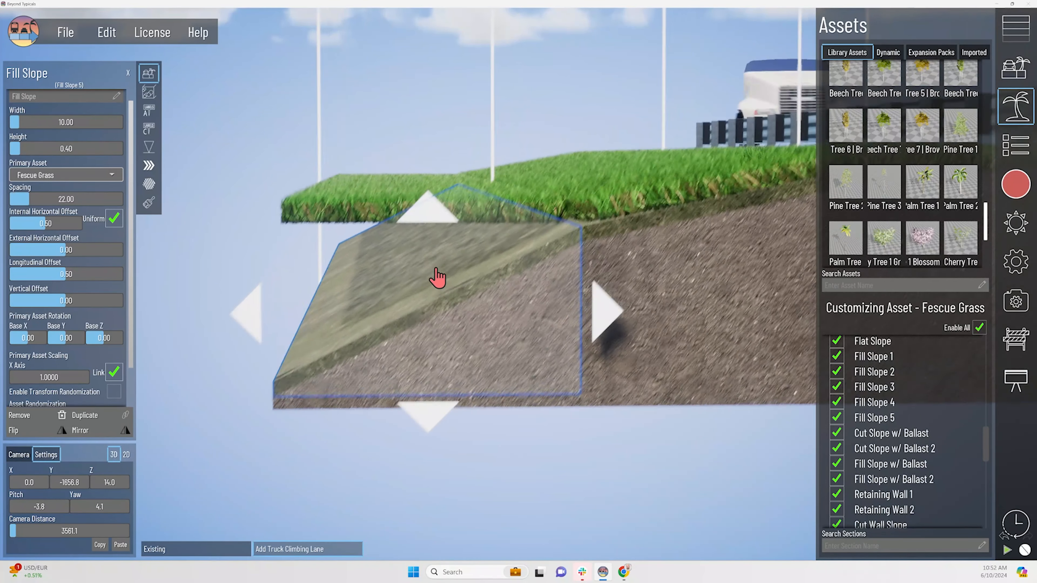
scroll(438, 275, up, 2)
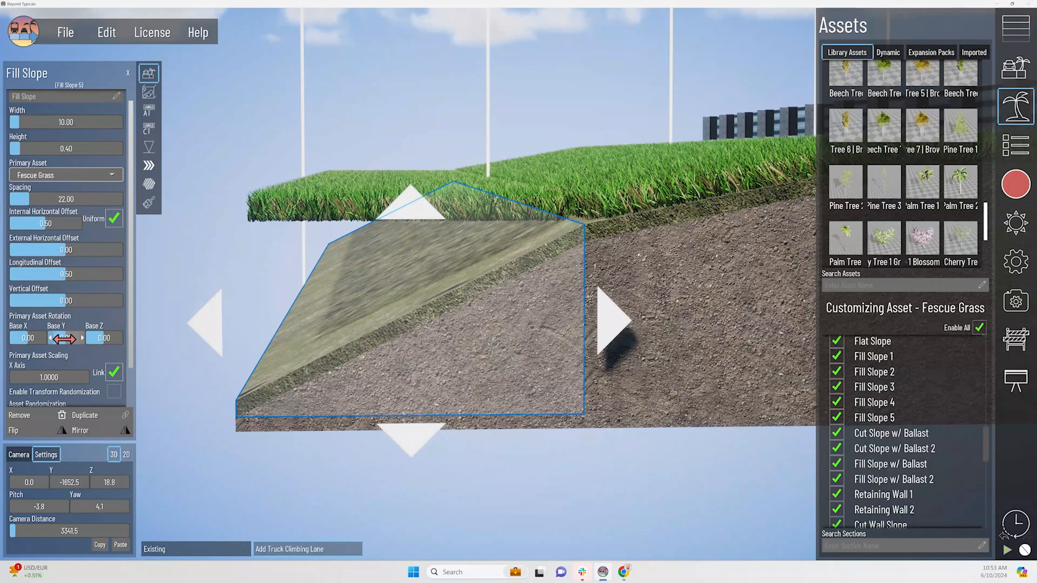
drag(63, 339, 64, 301)
middle_drag(370, 301, 483, 308)
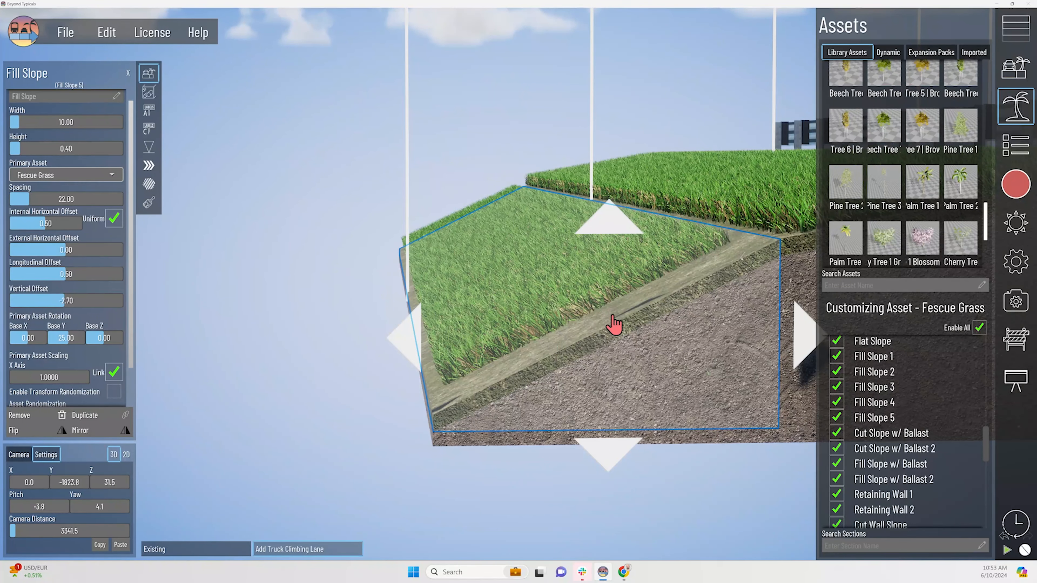
middle_drag(615, 324, 591, 341)
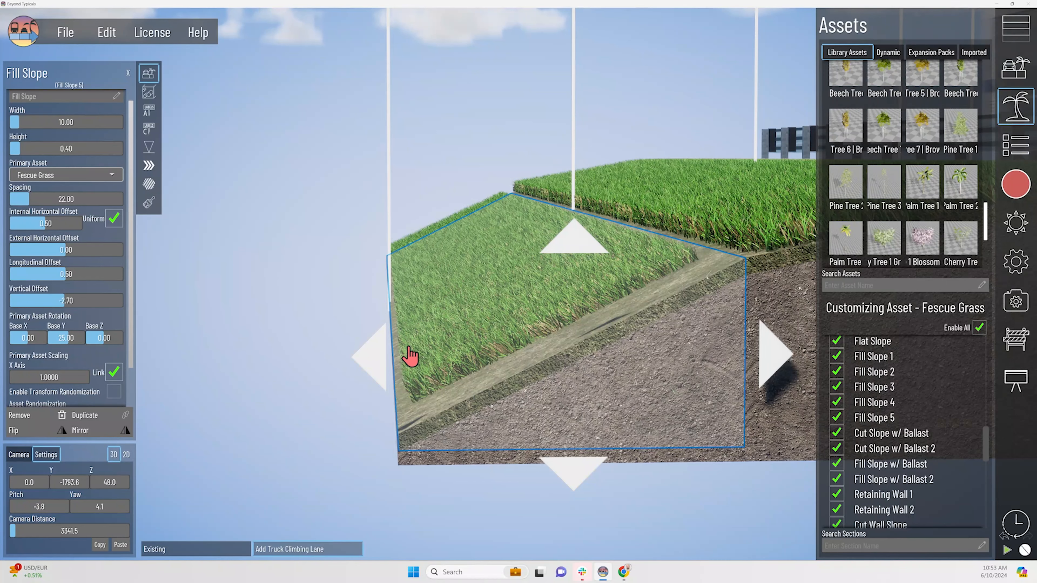
Step: Unlink the scaling axes of the outermost slope's grass and set its Y-axis scale to 1.25
right_drag(572, 280, 566, 300)
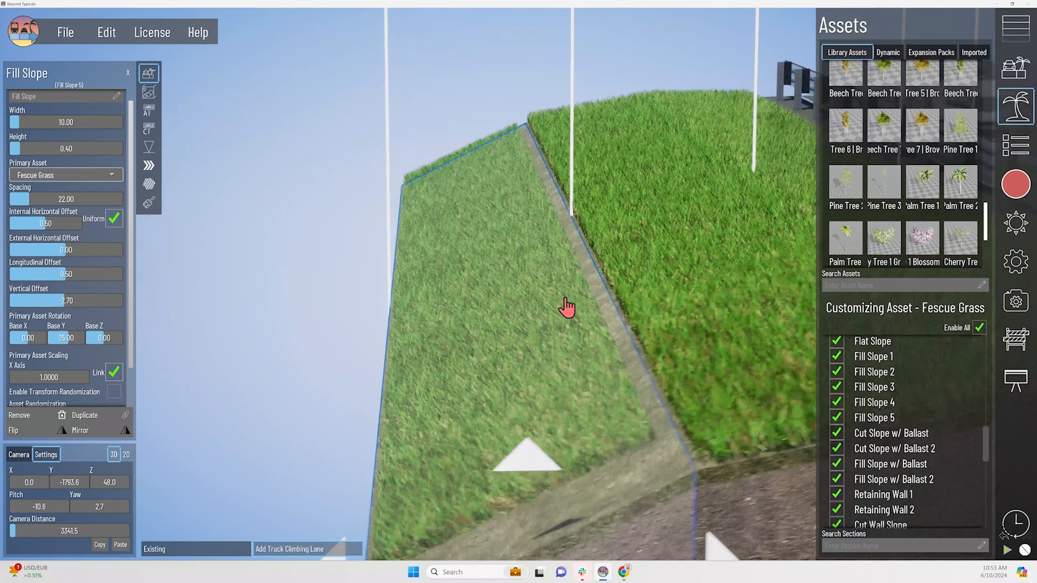
middle_drag(516, 295, 474, 218)
middle_drag(639, 99, 326, 175)
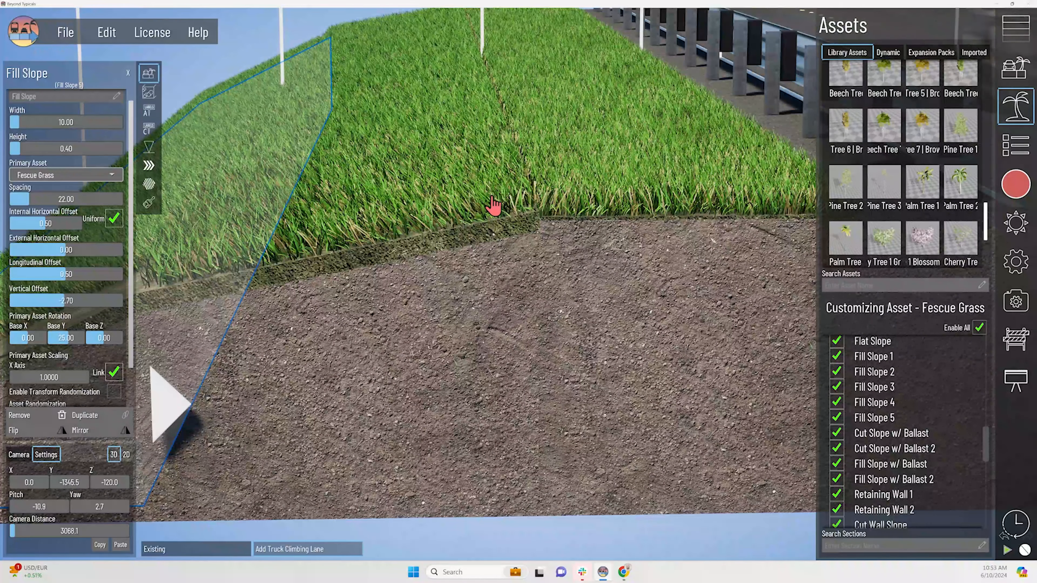
middle_drag(485, 190, 665, 191)
middle_drag(557, 335, 556, 313)
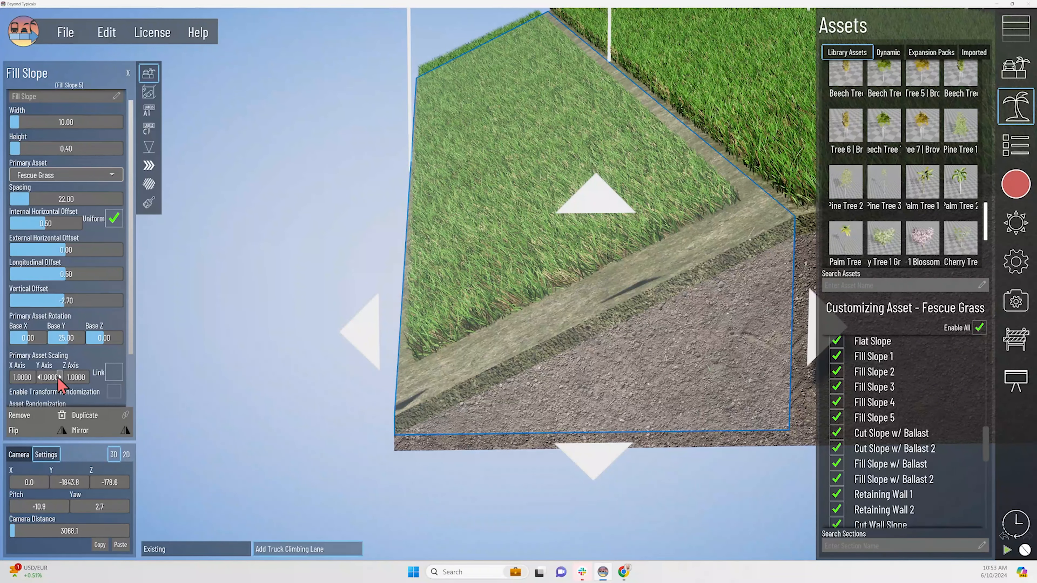
click(60, 377)
Step: Set the internal horizontal offset of the outermost slope's grass to 0.55
middle_drag(522, 355, 488, 314)
scroll(506, 187, up, 2)
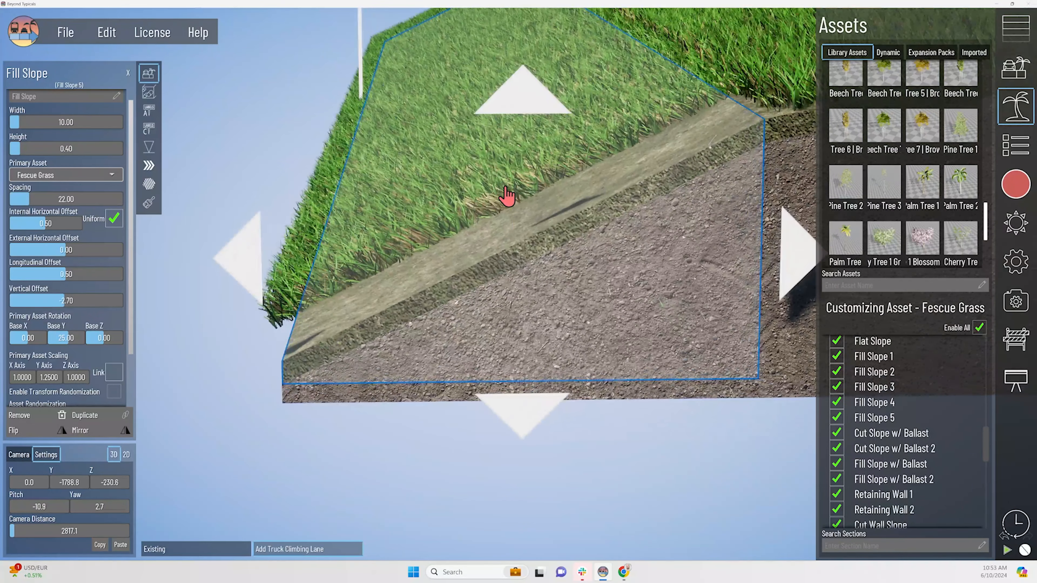
right_drag(311, 355, 315, 348)
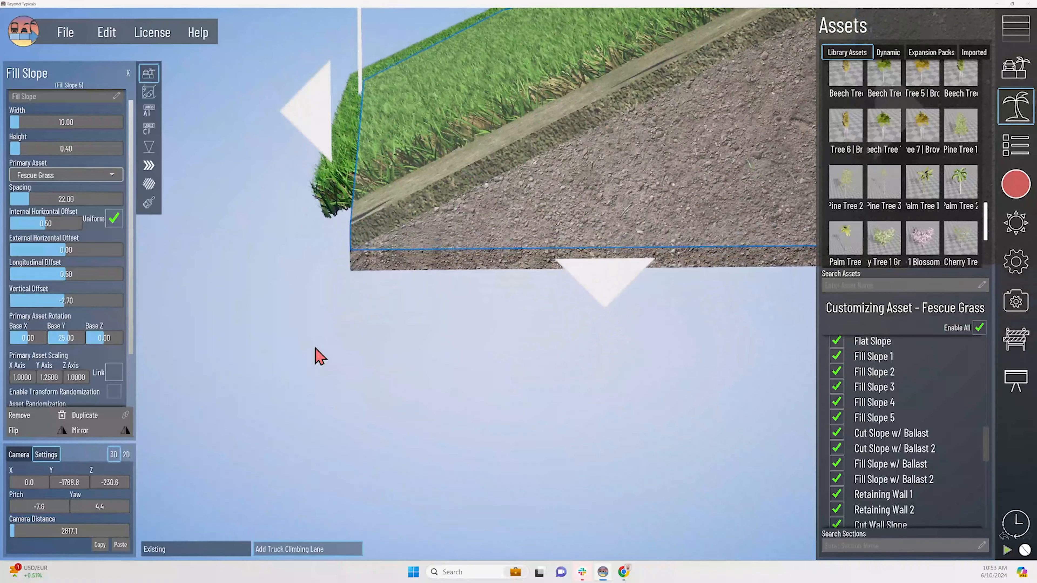
middle_drag(414, 174, 401, 189)
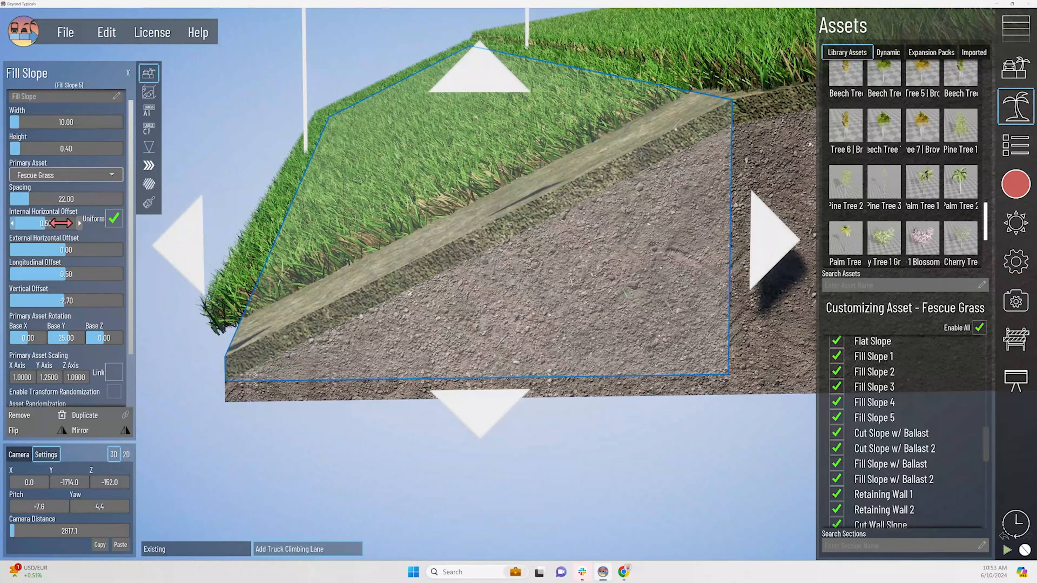
drag(52, 223, 57, 223)
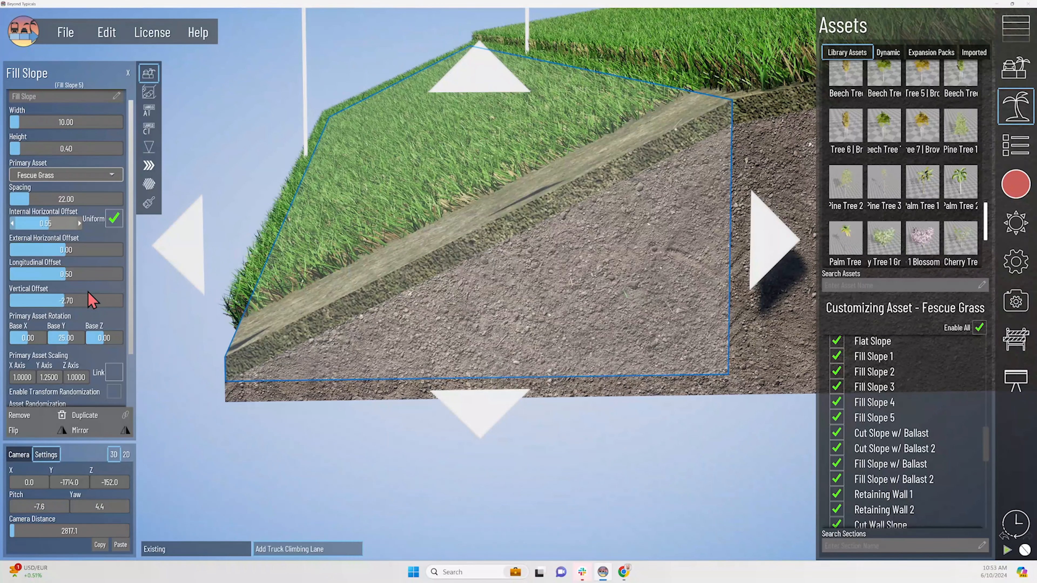
Step: Raise the outermost slope's grass to a vertical offset of -2.20 and set its longitudinal offset to about 0.55
click(119, 301)
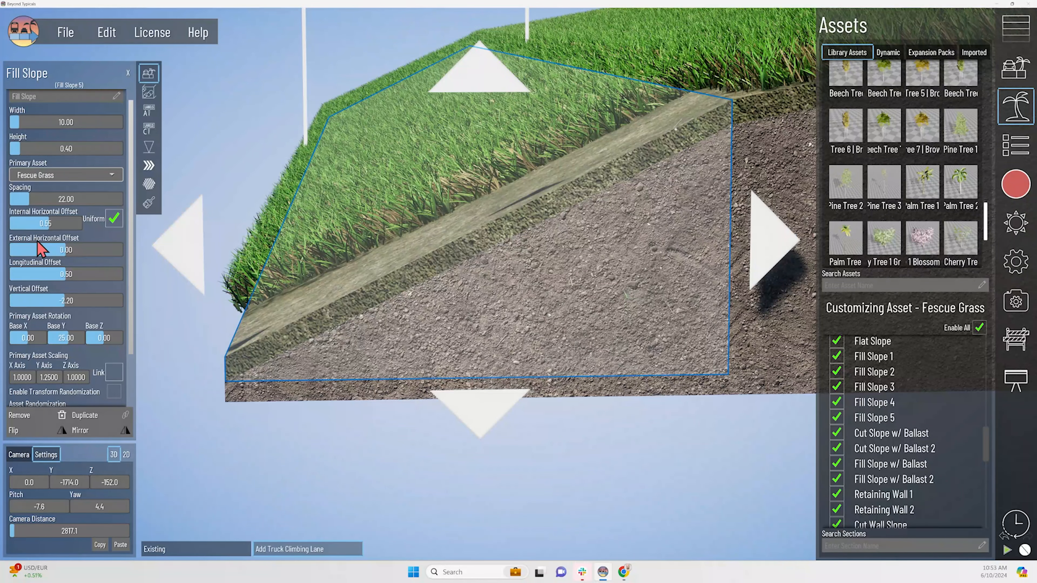
click(121, 274)
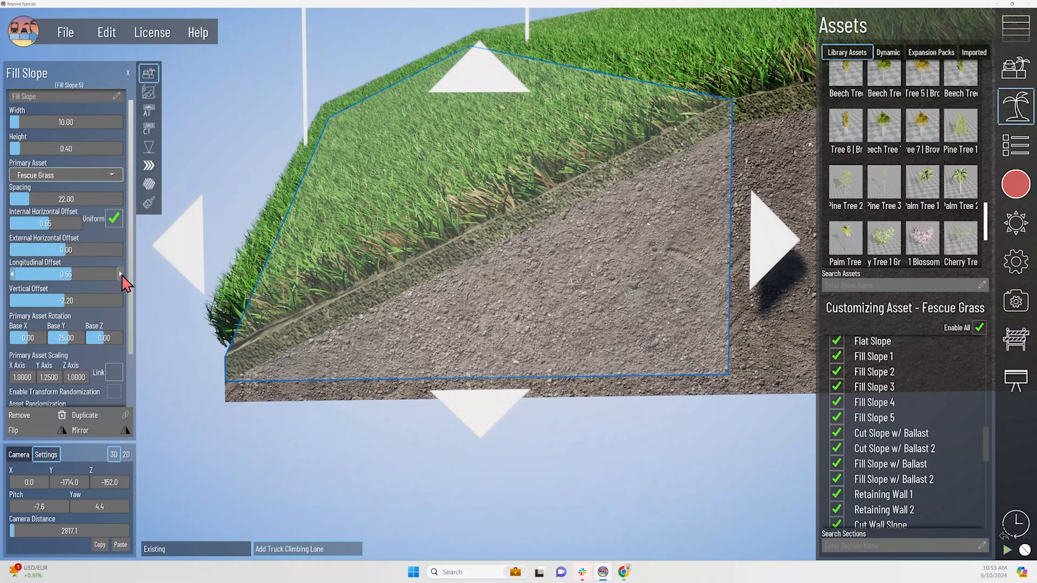
click(405, 474)
Step: Switch to the 2D front view and frame the outermost fill slope to inspect the grass alignment
middle_drag(489, 265, 423, 170)
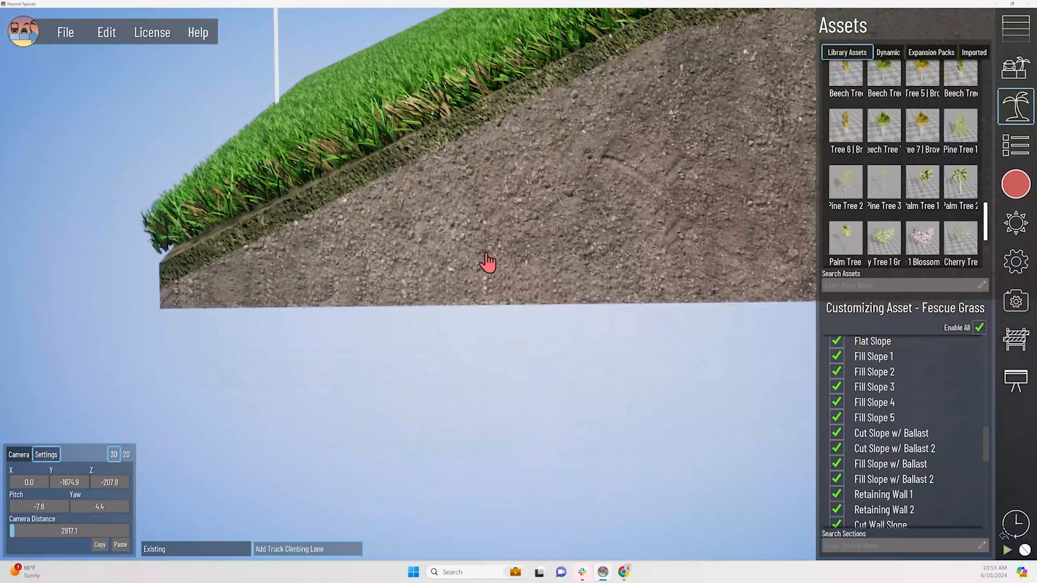
click(126, 455)
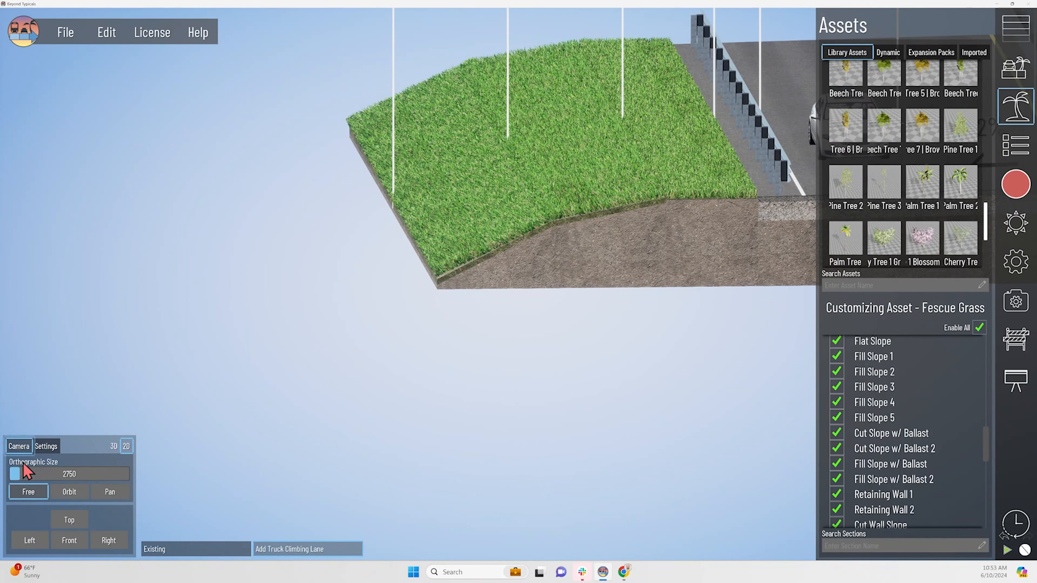
click(73, 543)
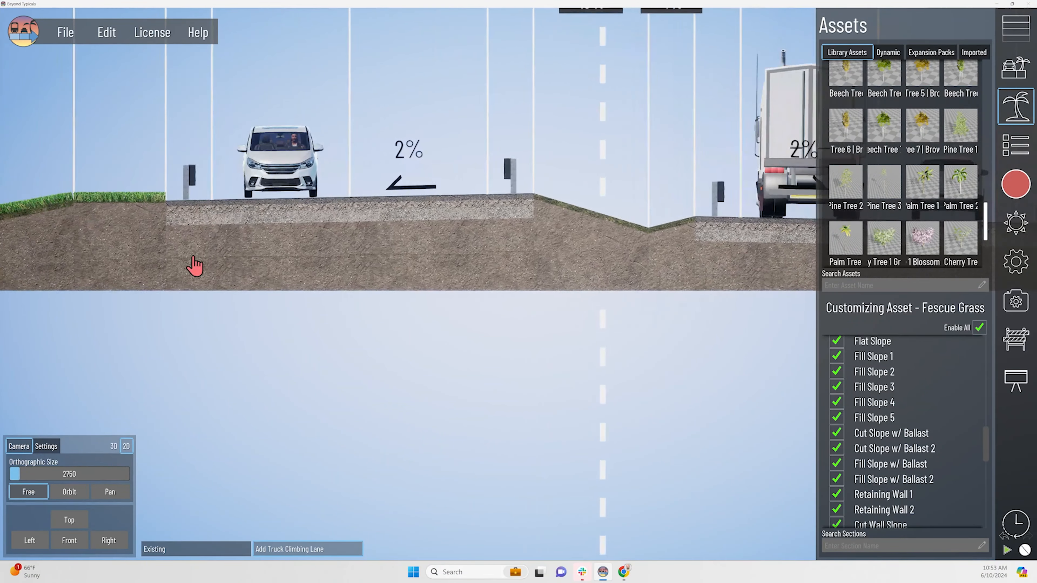
scroll(195, 267, up, 5)
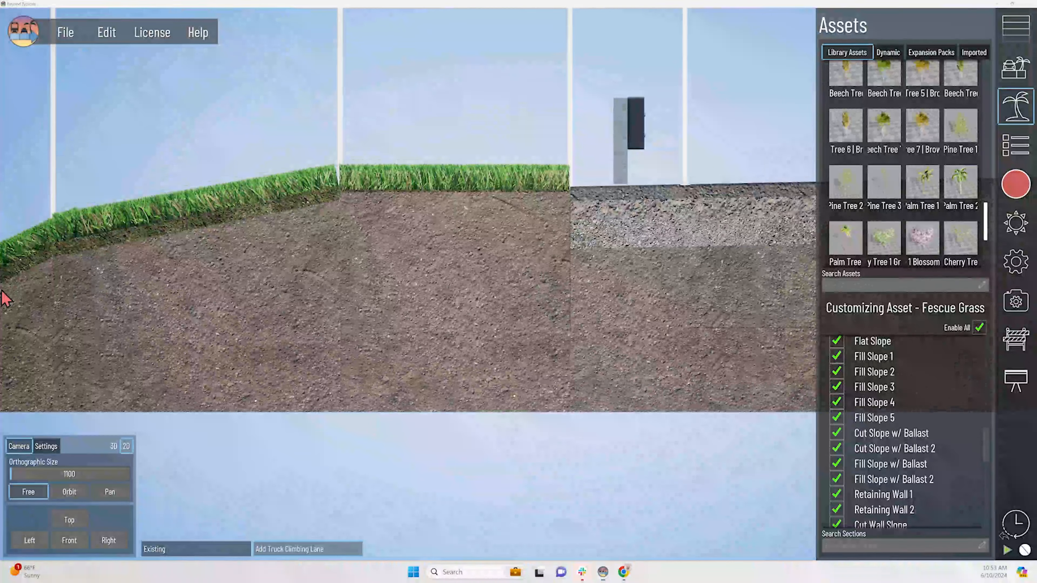
middle_drag(101, 302, 705, 264)
Step: Reduce the outermost slope's grass to a Y-axis scale of 1.20 and an internal horizontal offset of 0.54
click(453, 332)
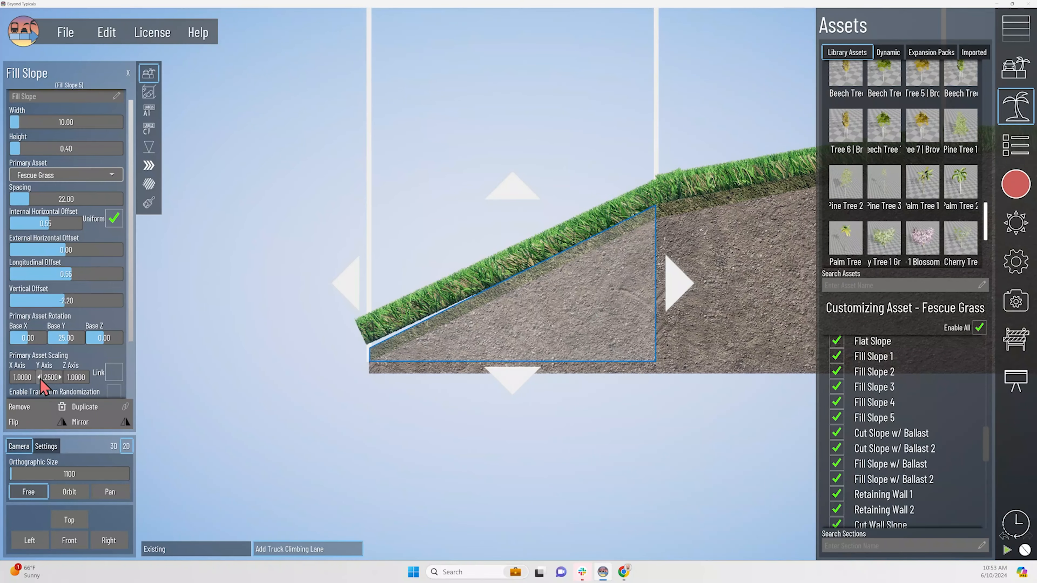
scroll(392, 354, up, 3)
scroll(399, 337, down, 3)
key(Return)
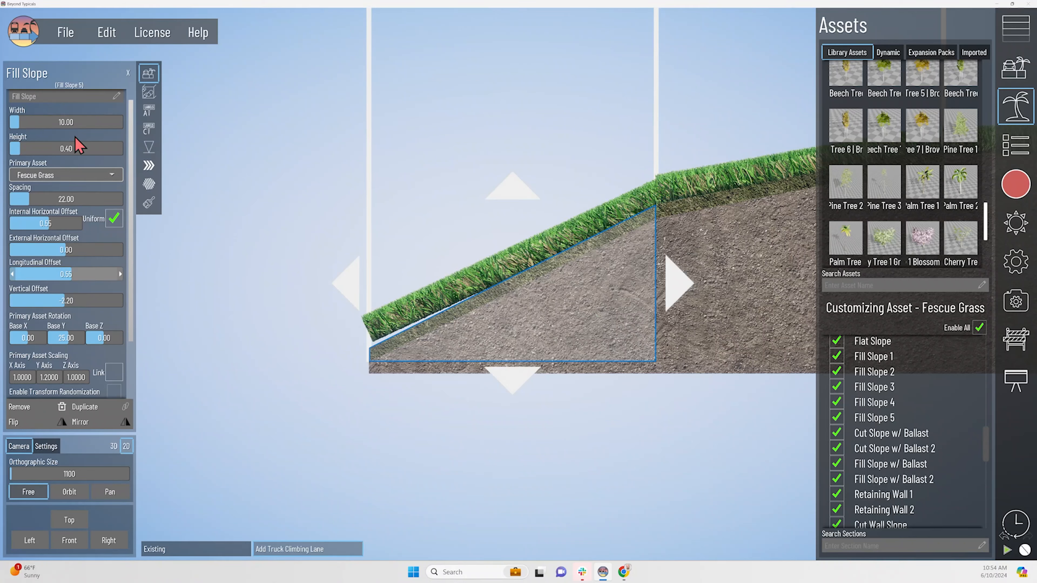
click(13, 224)
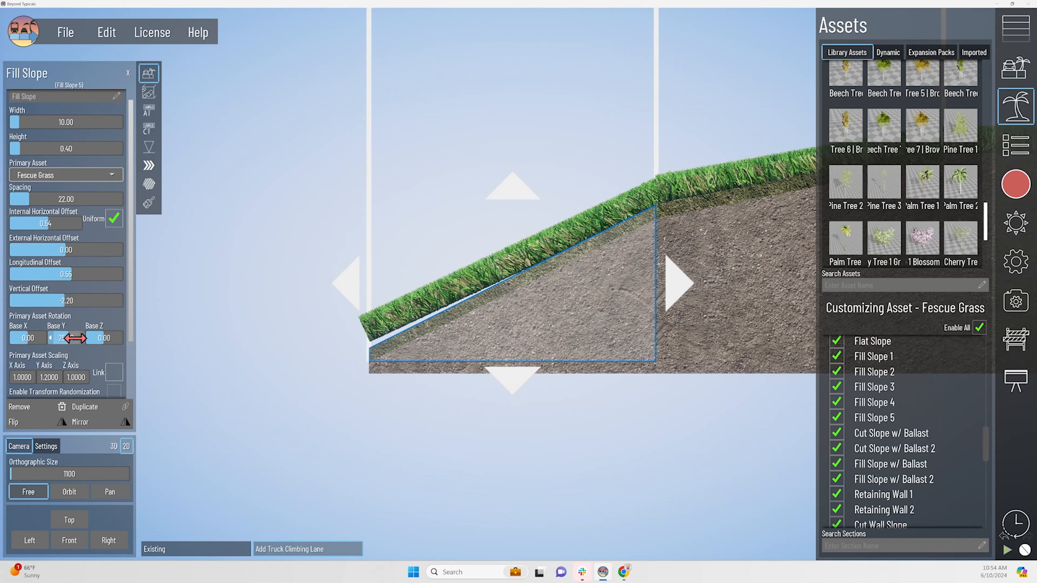
Step: Set the Base Y rotation of the outermost slope's grass to 27
text(2)
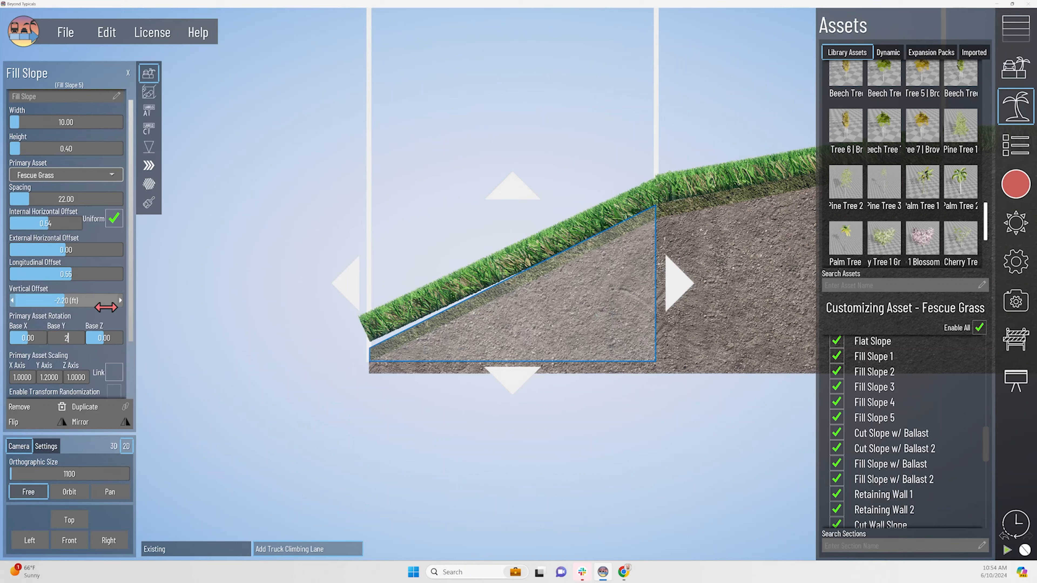
text(6)
key(Return)
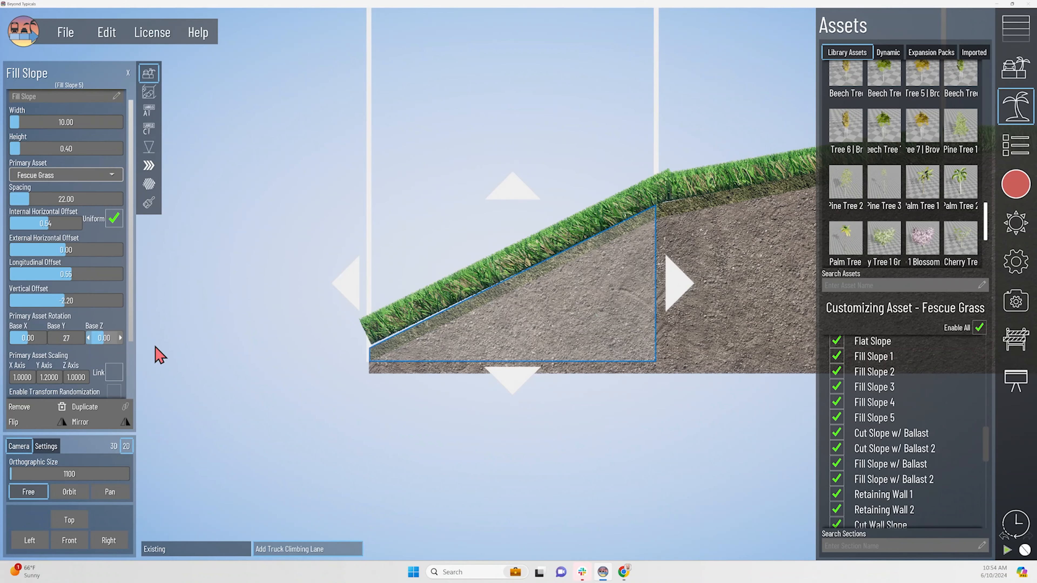
key(Return)
Step: Lower the outermost slope's grass onto the surface with a vertical offset of -2.40
scroll(611, 247, up, 5)
scroll(516, 324, down, 5)
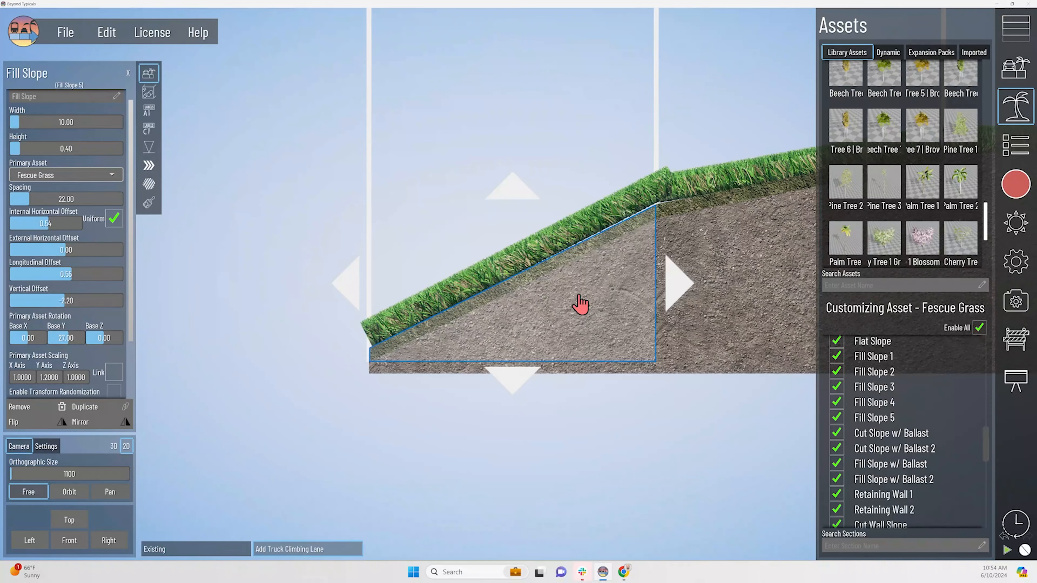
click(11, 301)
click(12, 301)
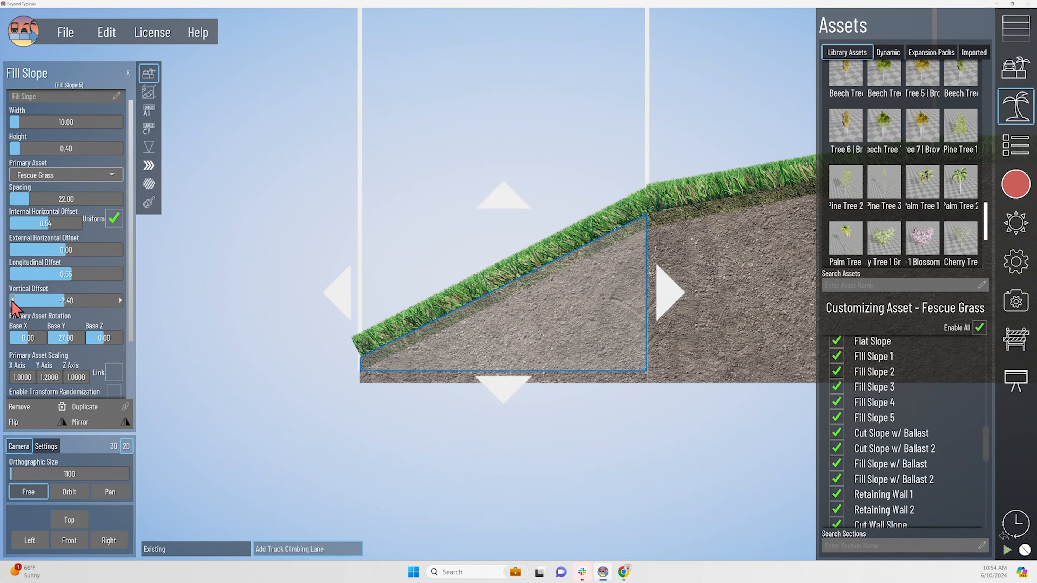
Step: Deselect the fill slope and return to the 3D view to examine the fitted grass
click(320, 218)
click(113, 446)
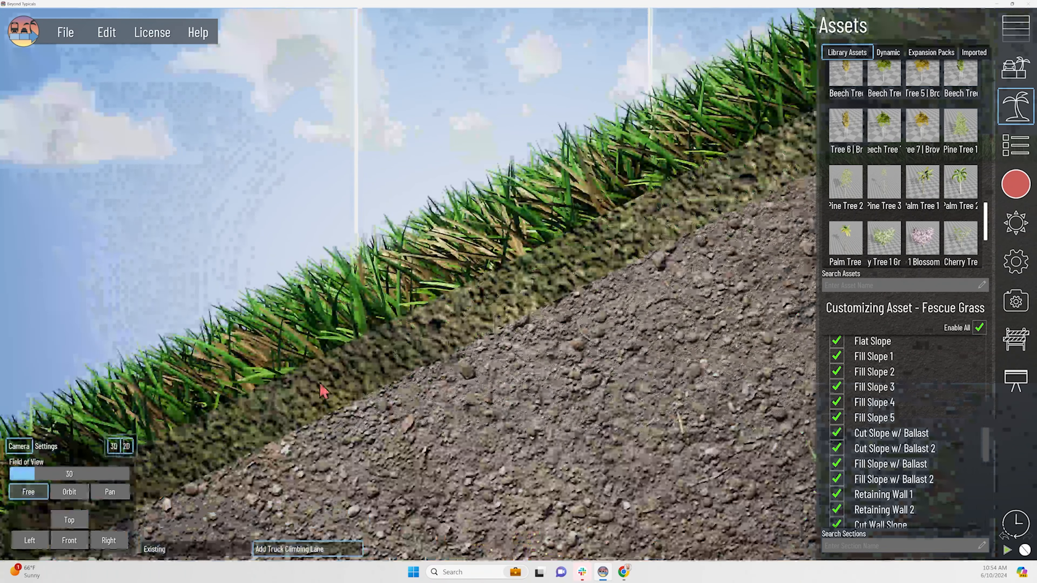
scroll(440, 323, down, 5)
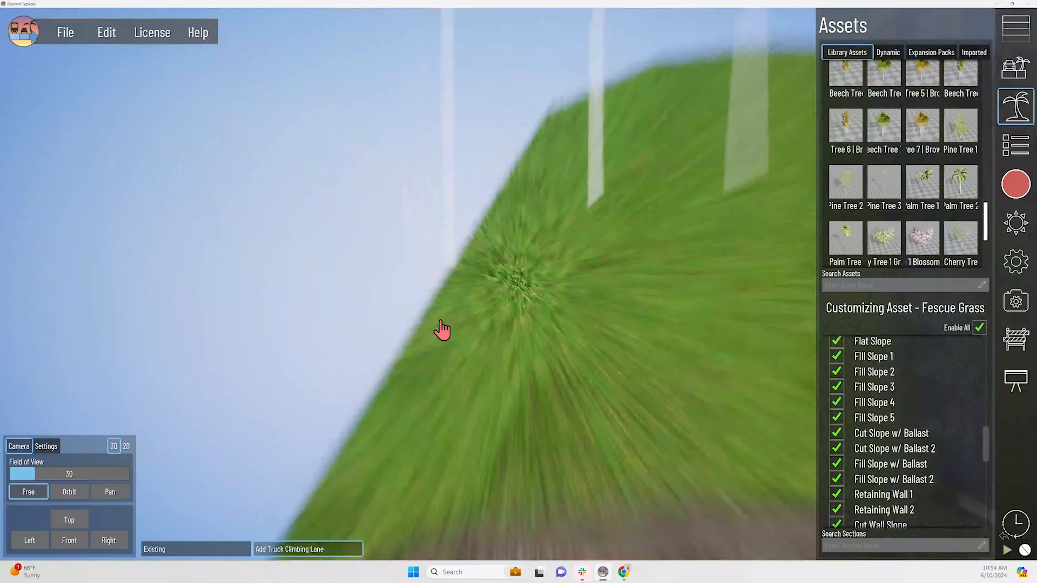